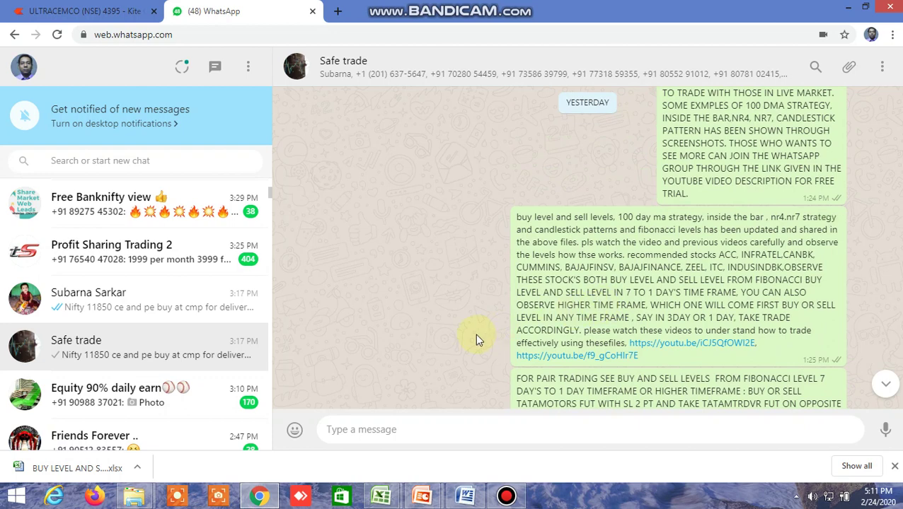
Step: Open the downloaded BUY LEVEL AND SELL LEVEL workbook from the WhatsApp chat's downloads and bring it up in Excel
scroll(455, 337, up, 2)
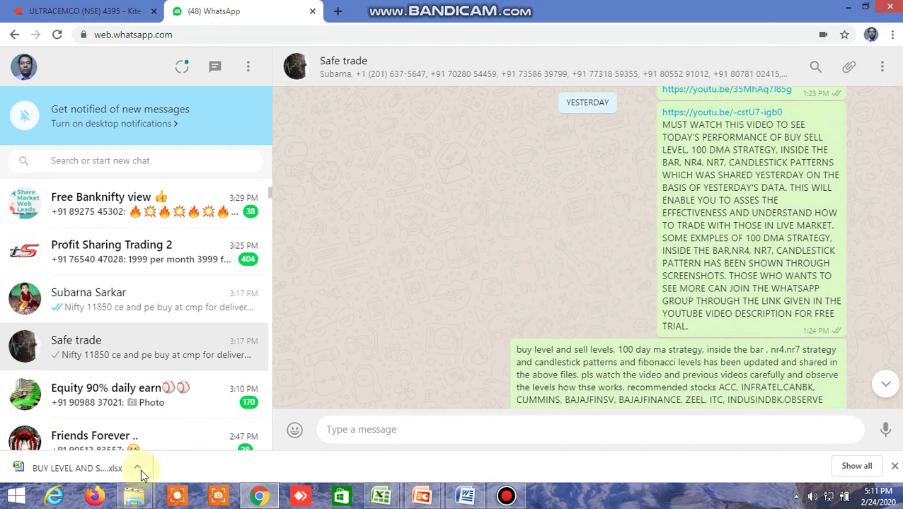
click(138, 469)
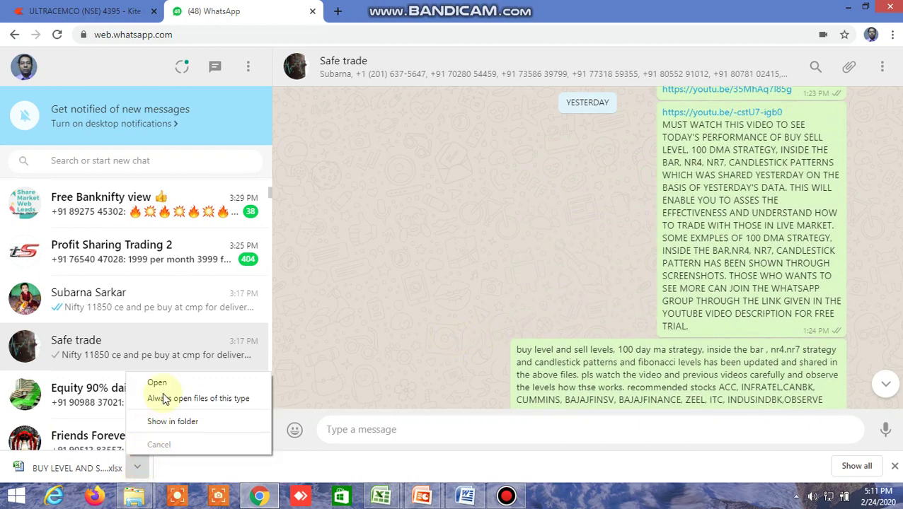
click(158, 385)
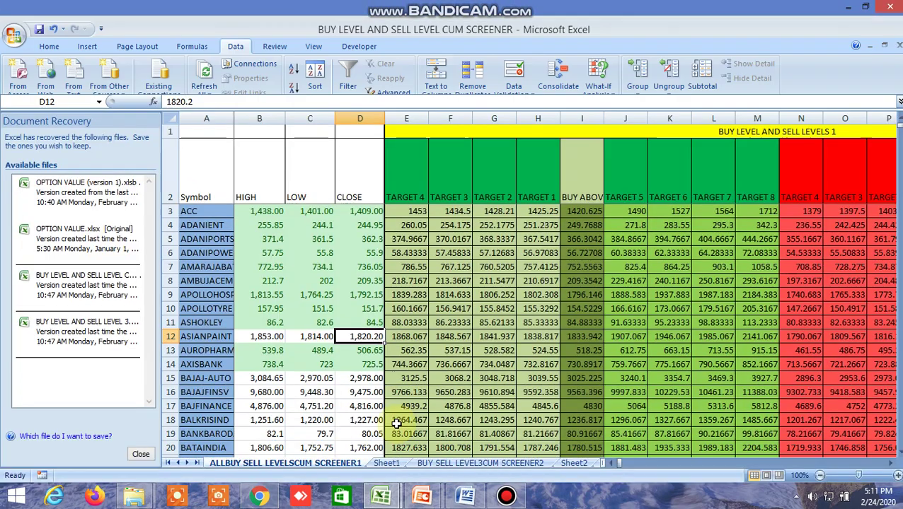
mouse_move(385, 499)
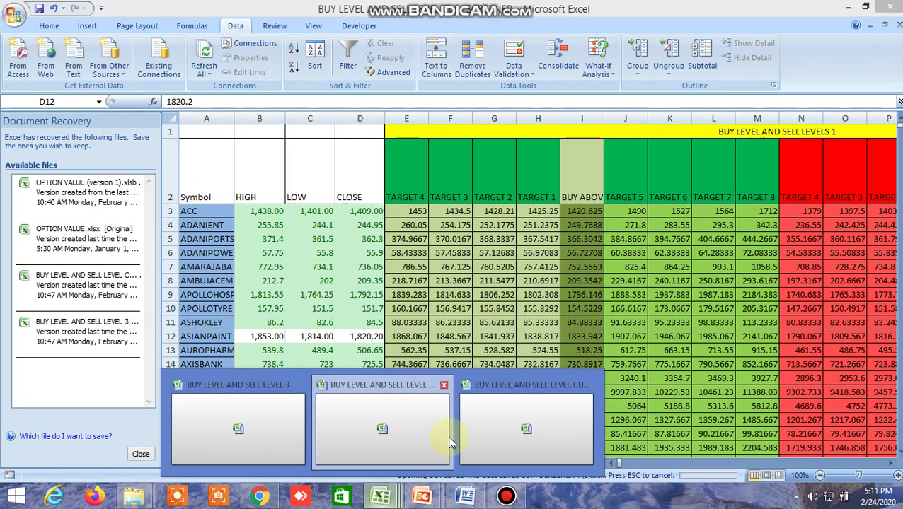
click(531, 419)
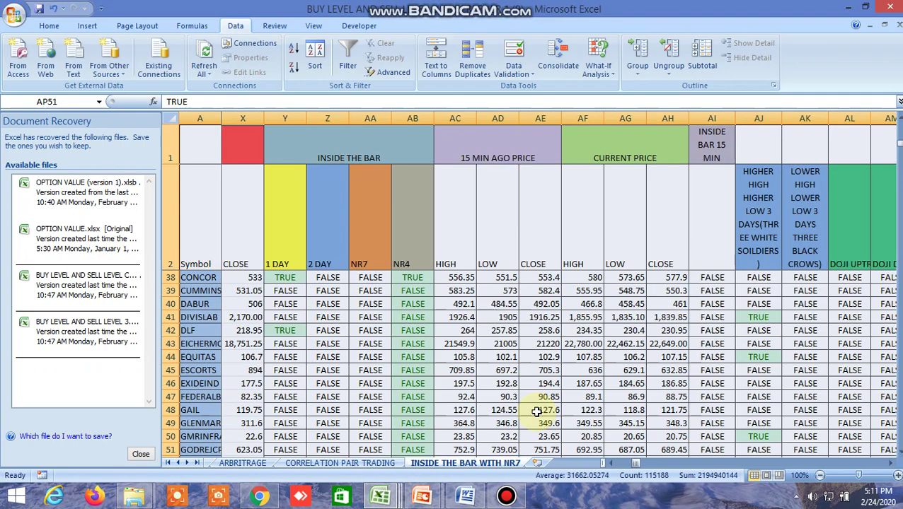
Step: Go to the ALLBUY SELL LEVELSCUM SCREENER1 sheet and show its first rows and columns
drag(632, 463, 612, 467)
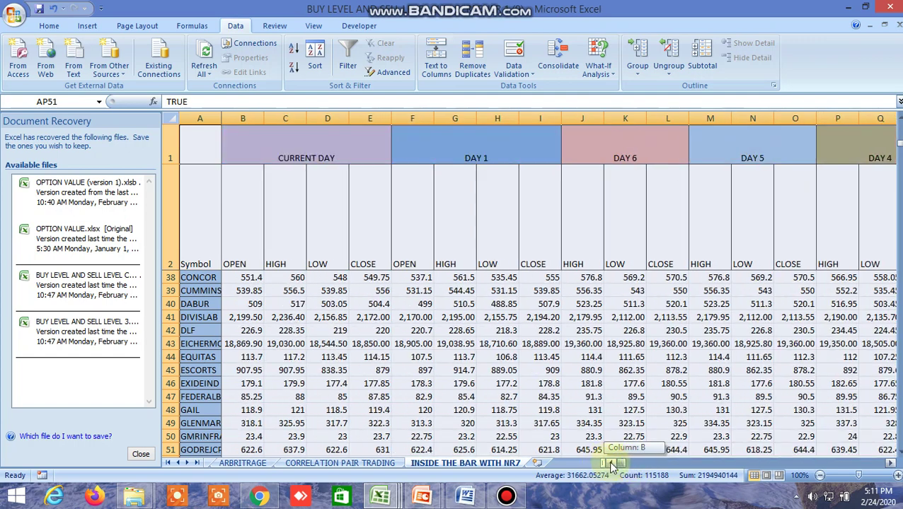
click(178, 463)
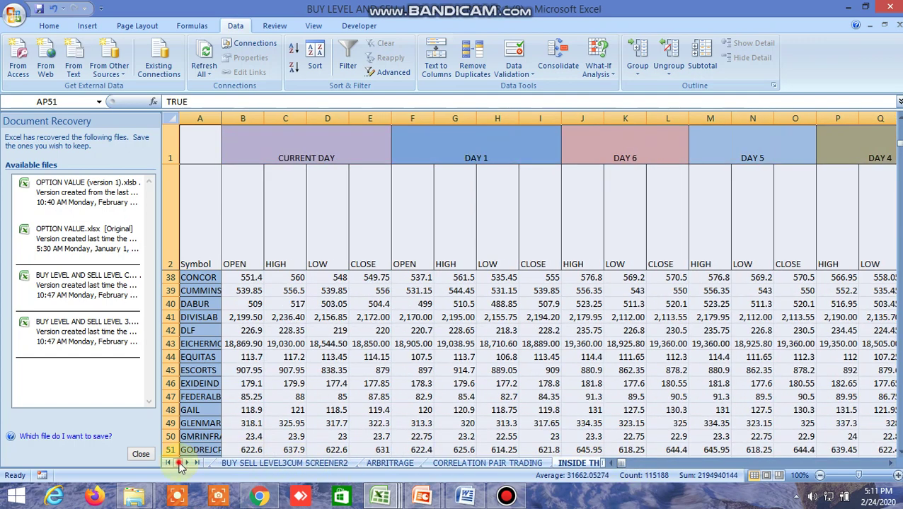
click(179, 463)
click(249, 463)
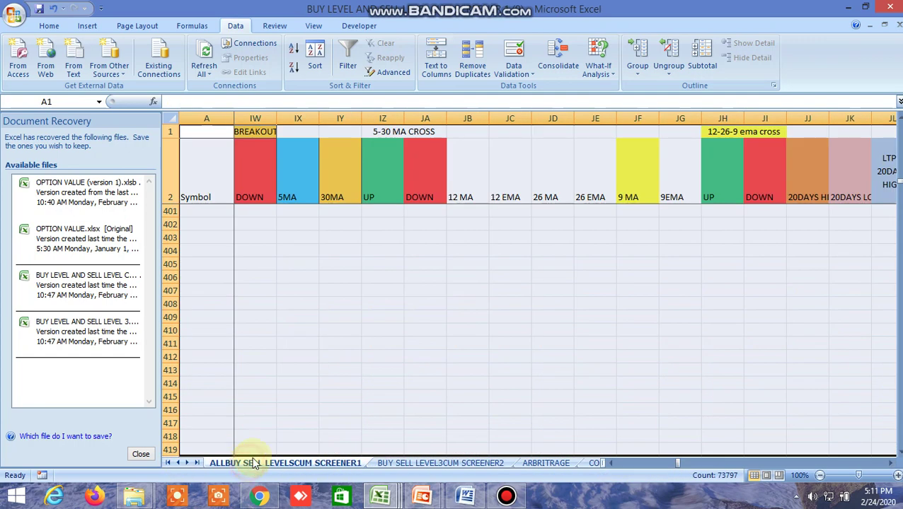
scroll(433, 374, up, 6)
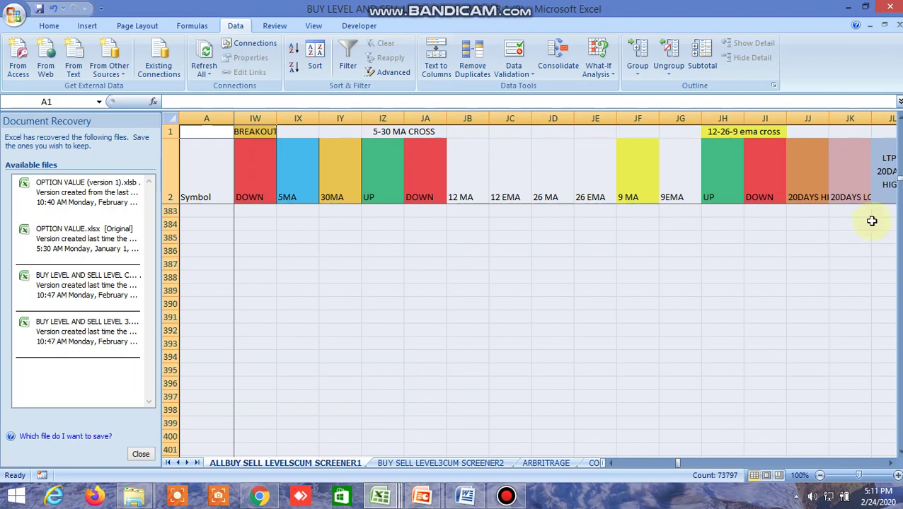
drag(899, 179, 897, 134)
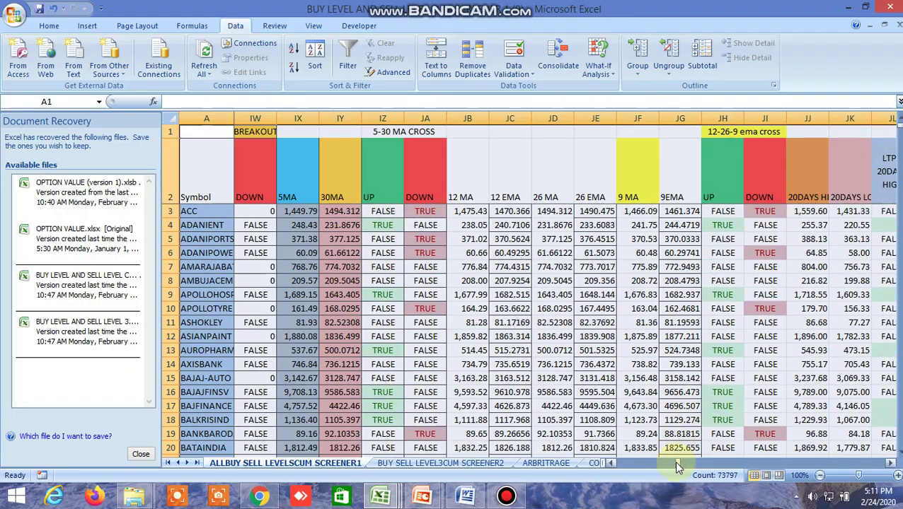
drag(674, 461, 610, 464)
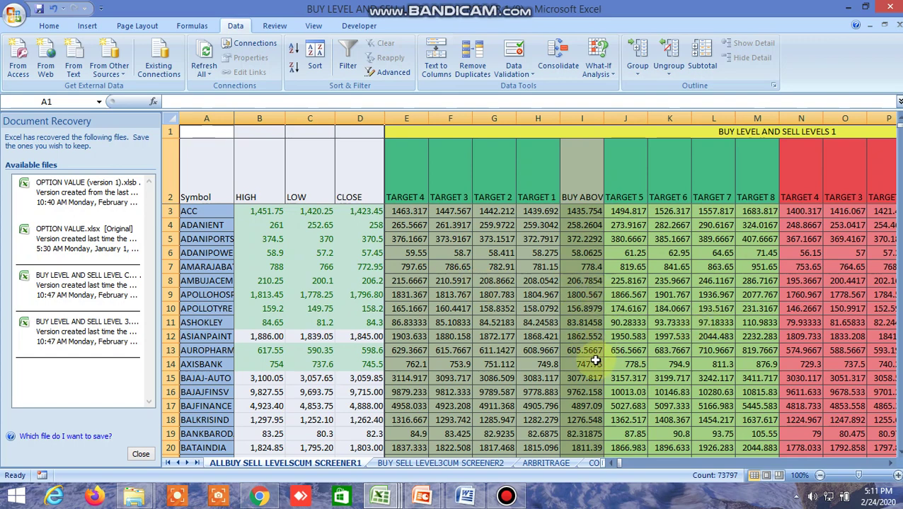
Step: Switch to Chrome, close the WhatsApp page, and return to the downloaded levels workbook in Excel
click(259, 498)
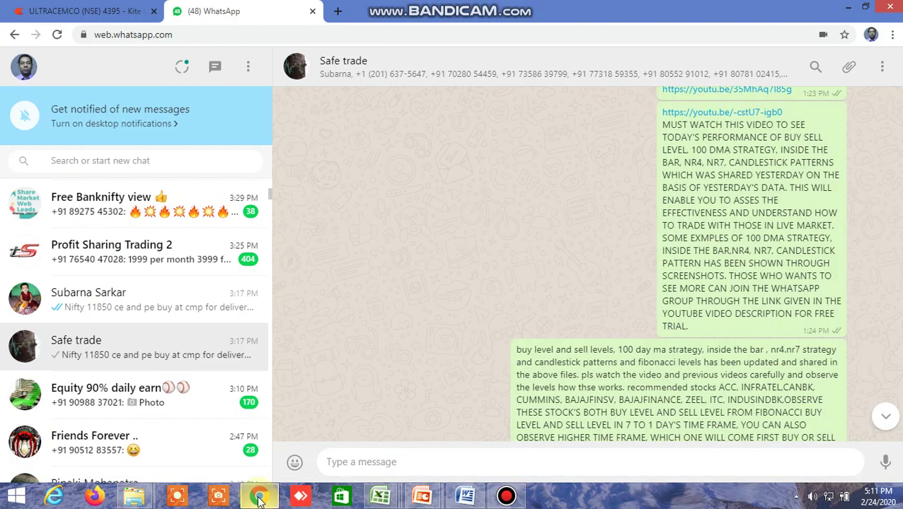
click(313, 12)
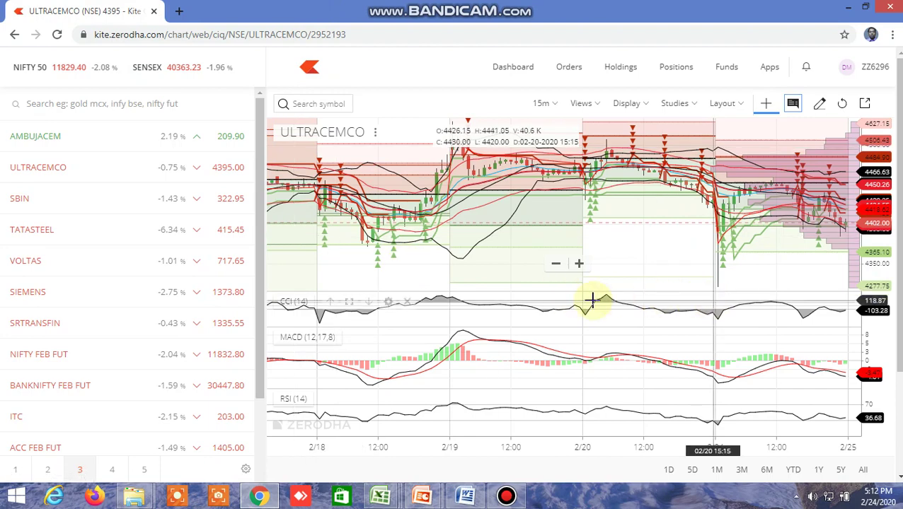
mouse_move(382, 495)
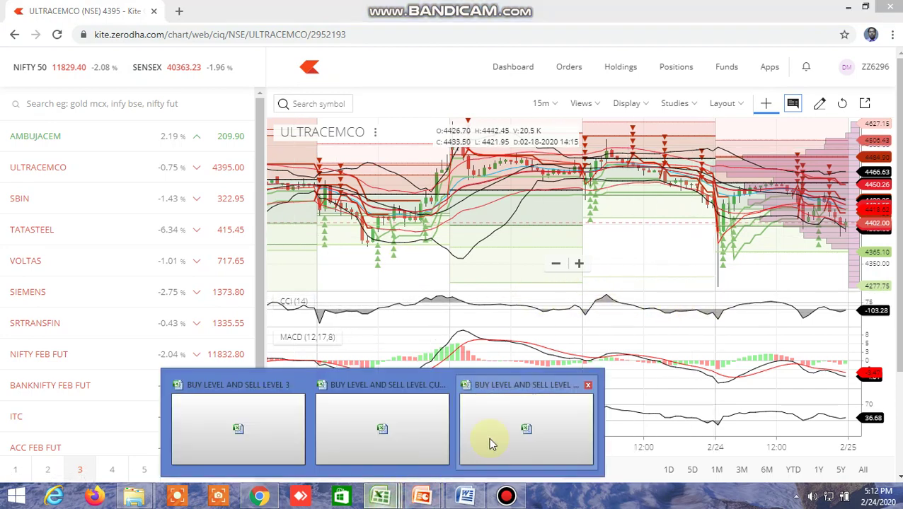
click(536, 427)
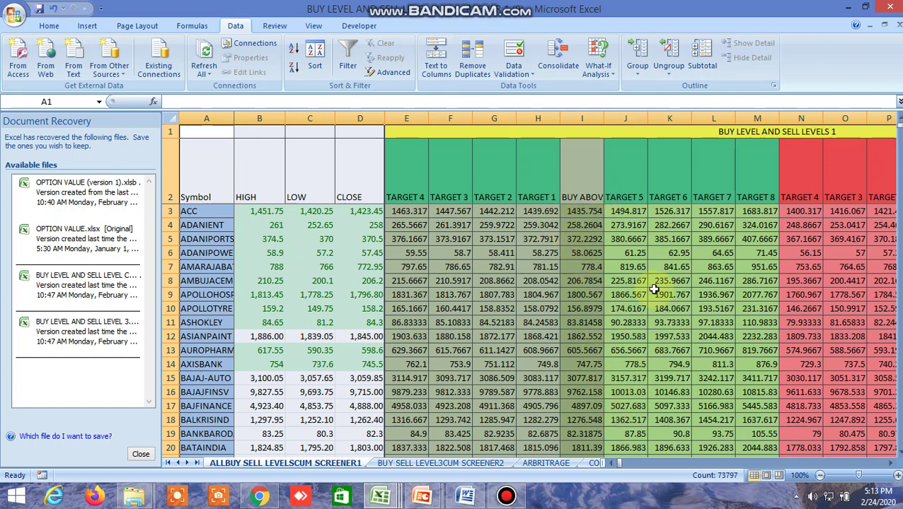
Step: Examine the BUY LEVEL AND SELL LEVELS 1 section, checking ACC's Buy Above and Sell below levels
click(725, 132)
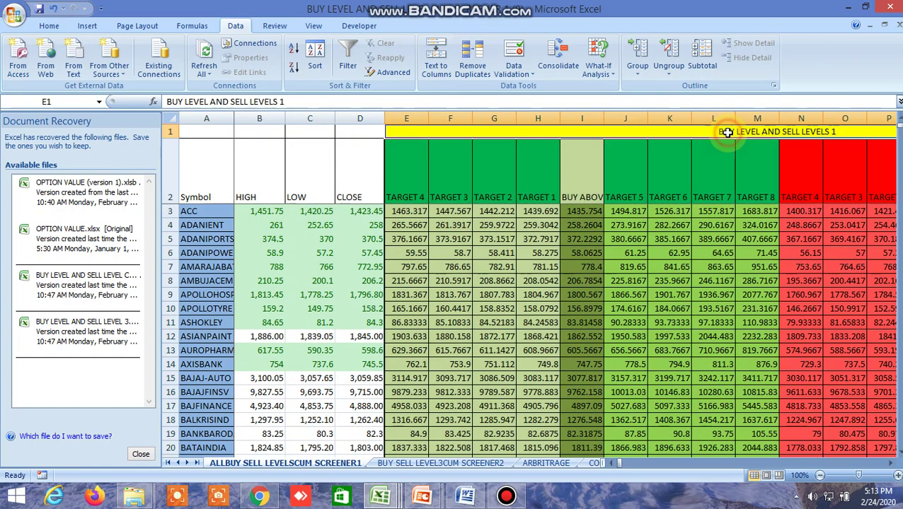
click(588, 211)
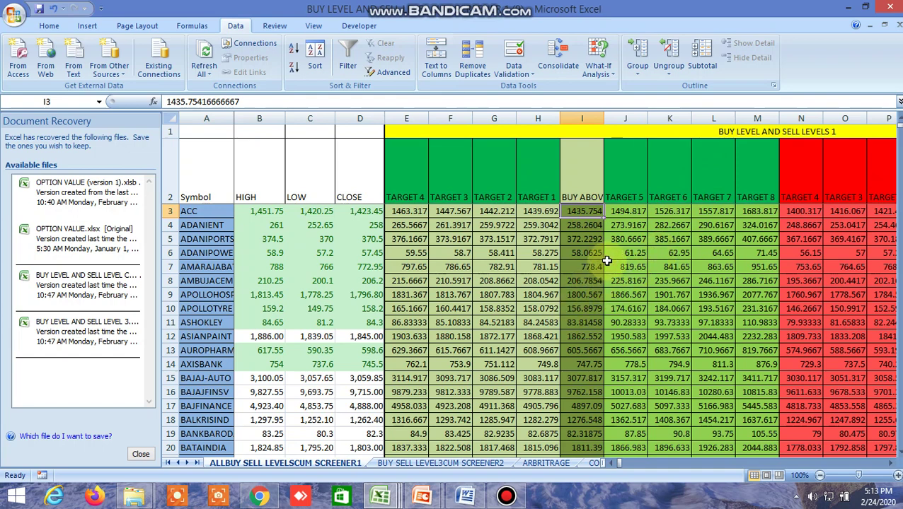
click(587, 238)
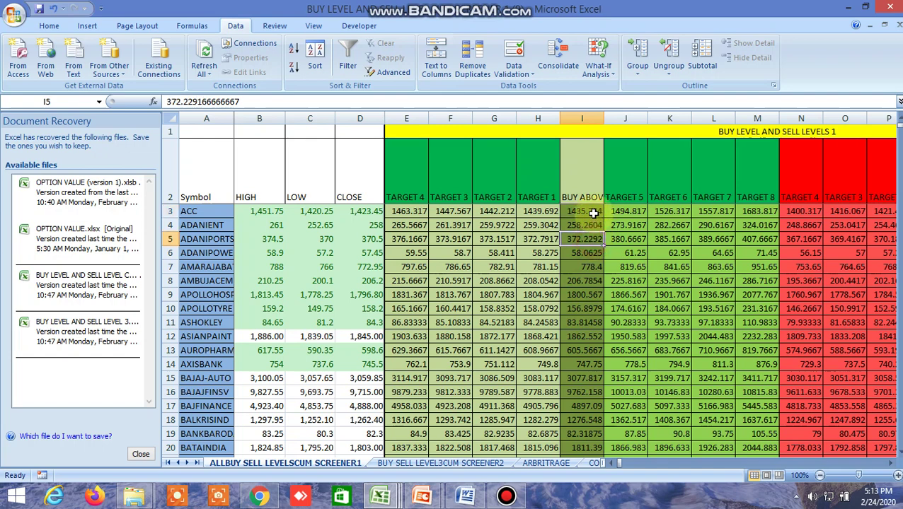
click(590, 212)
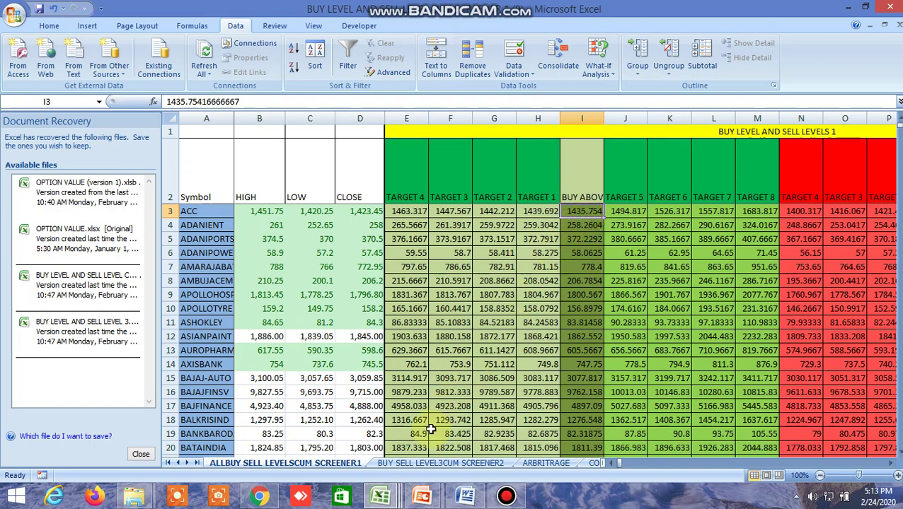
mouse_move(380, 497)
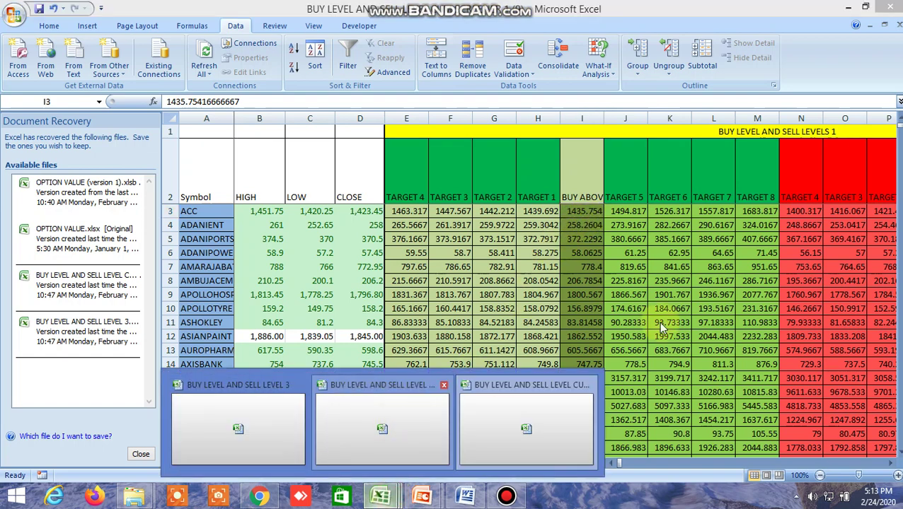
click(893, 464)
click(892, 464)
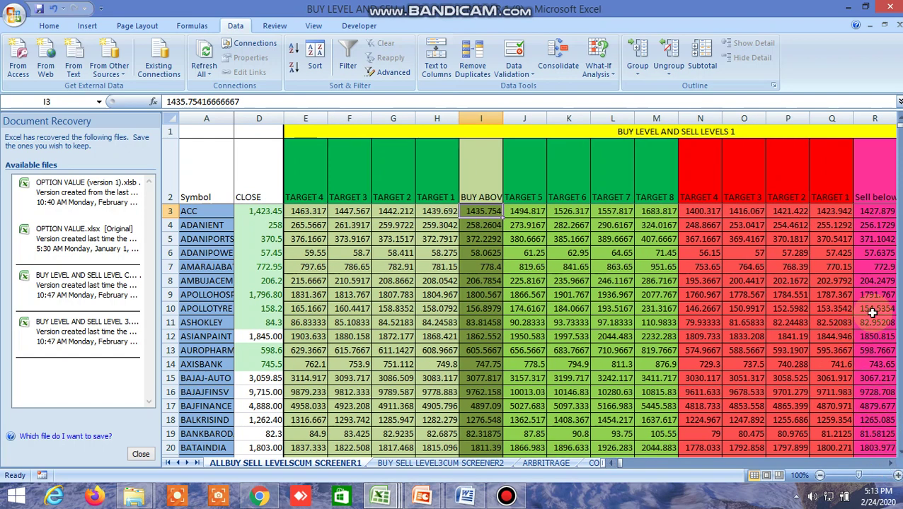
click(877, 213)
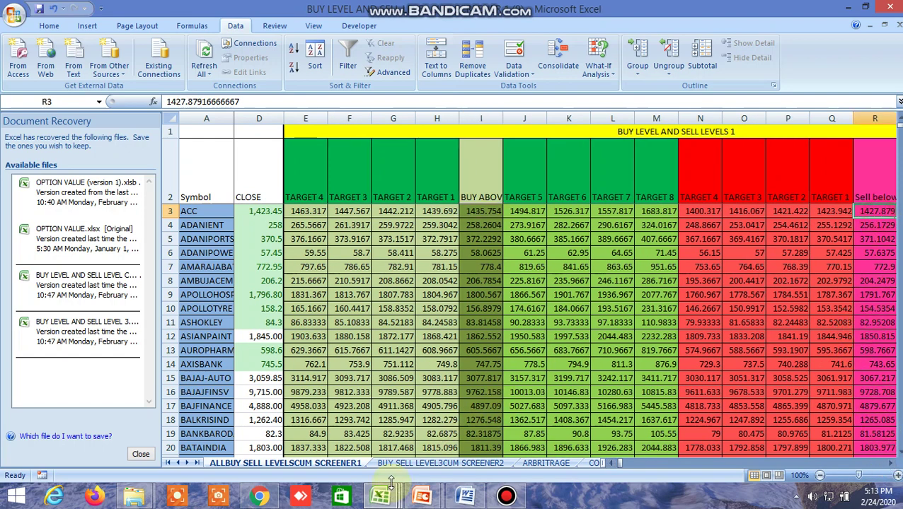
Step: Switch to the BUY LEVEL AND SELL LEVEL CUM SCREENER workbook and check ACC's high and low prices
mouse_move(380, 495)
click(373, 385)
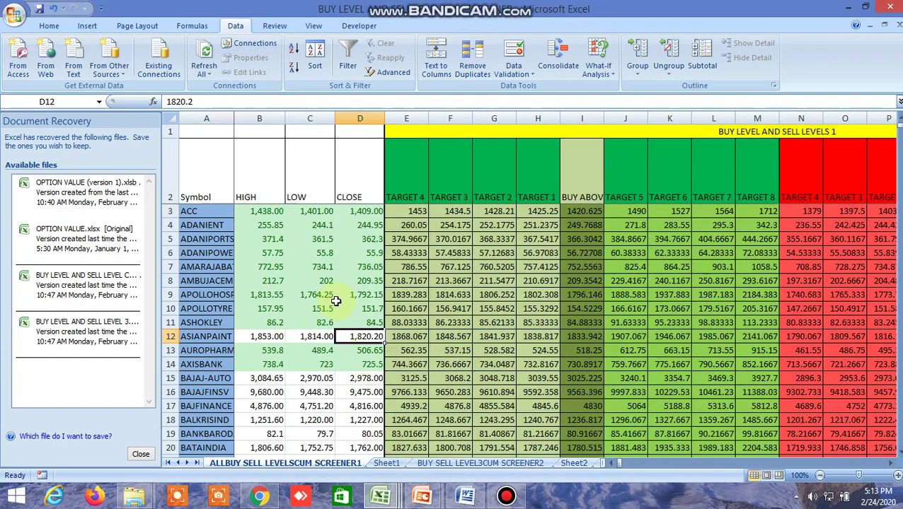
click(272, 211)
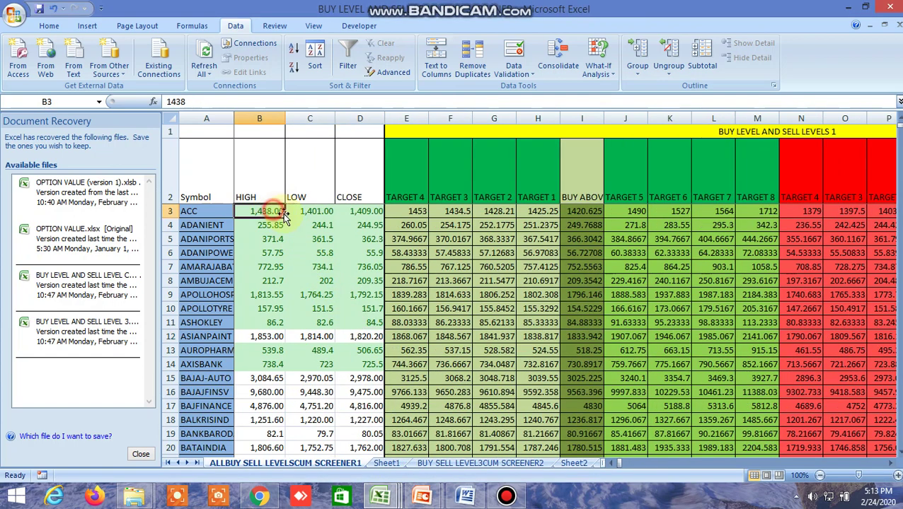
click(315, 210)
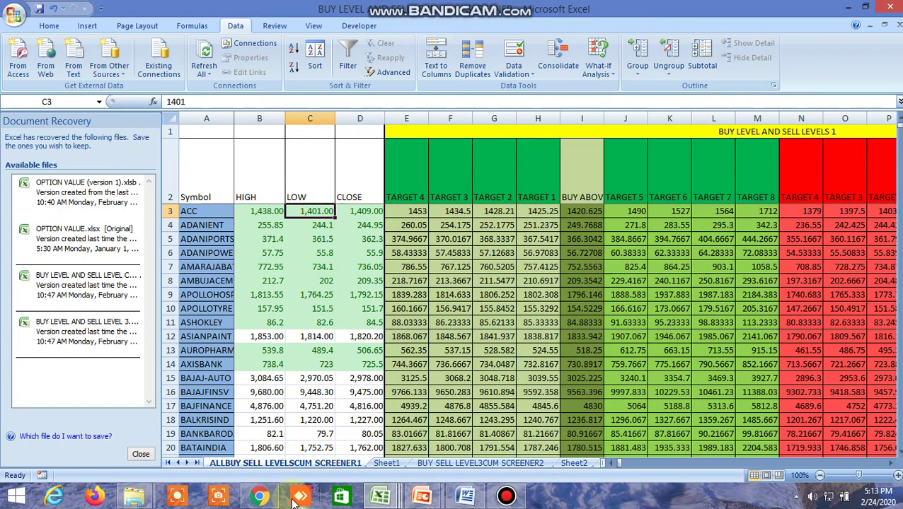
Step: Switch to Kite in Chrome, open the ACC chart from watchlist 1, and set its interval to 5 Min
click(259, 495)
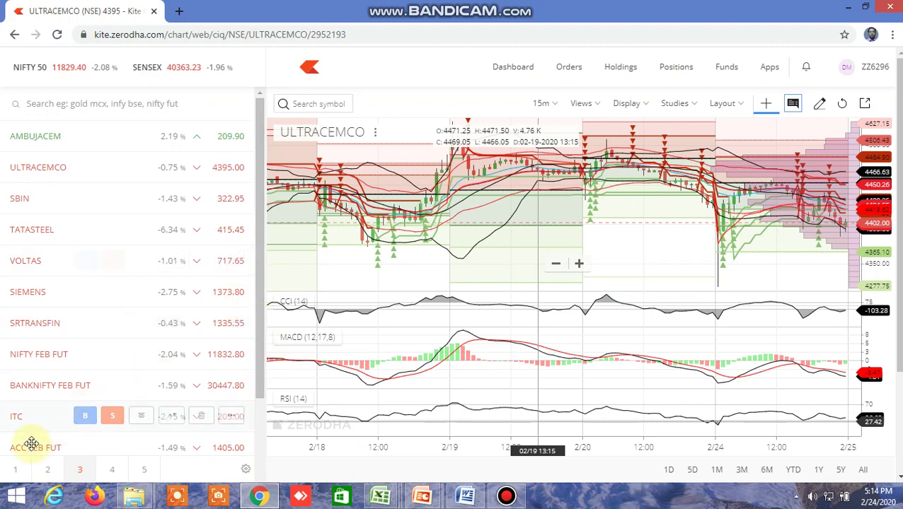
click(14, 470)
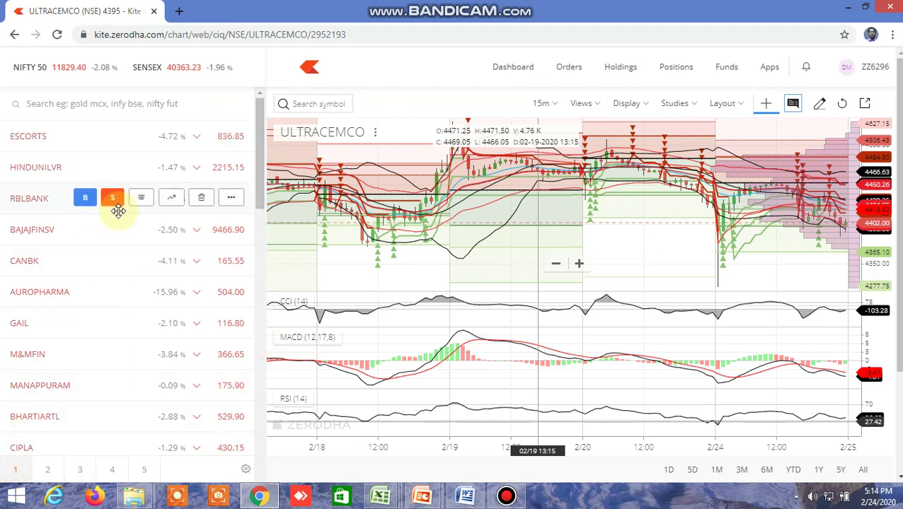
scroll(119, 212, down, 10)
scroll(120, 225, down, 10)
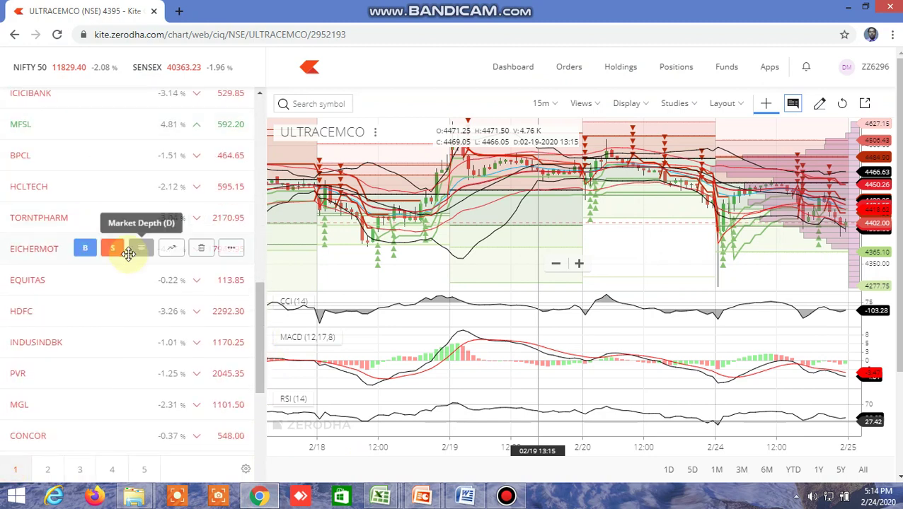
scroll(131, 262, up, 2)
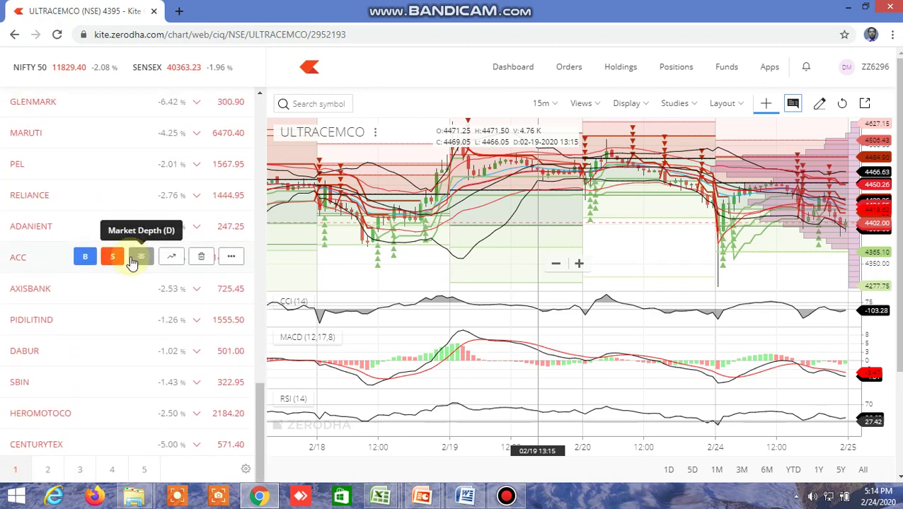
click(173, 259)
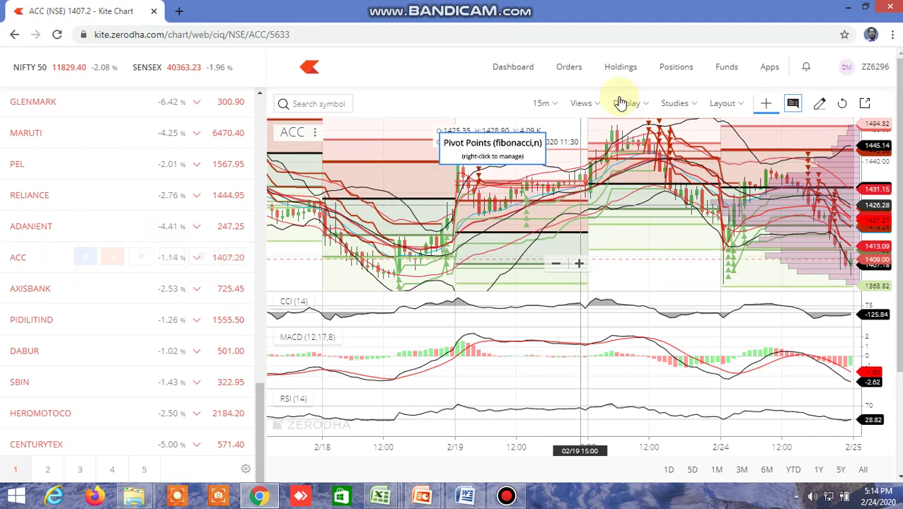
click(557, 104)
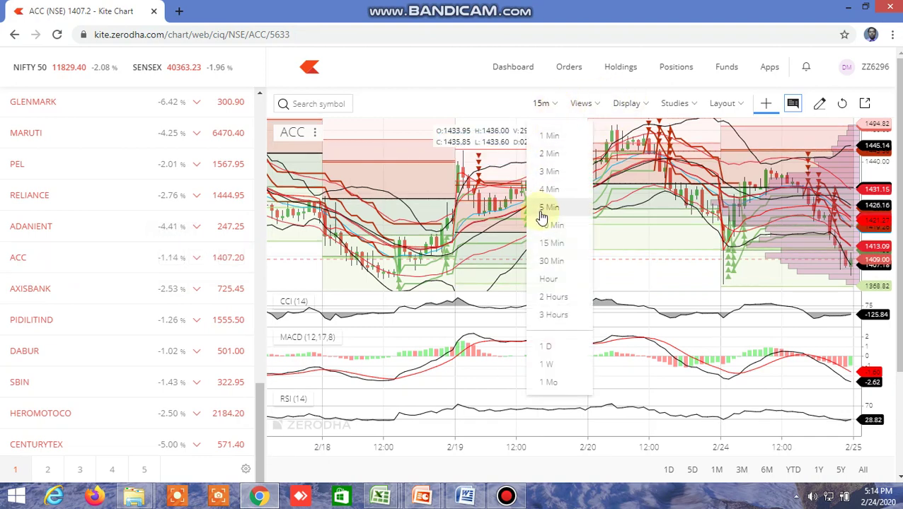
click(541, 209)
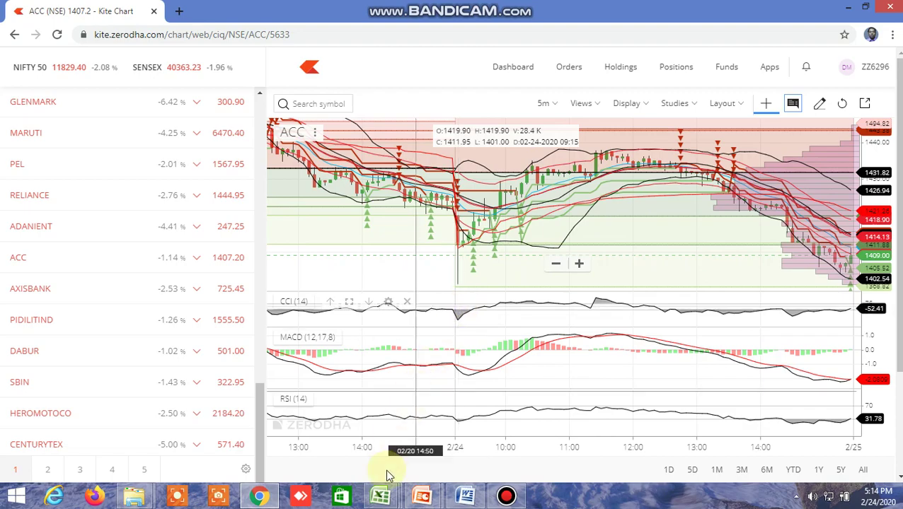
Step: Return to the downloaded levels workbook in Excel and compare ACC's Buy Above and Sell below levels with the chart
mouse_move(379, 496)
click(536, 419)
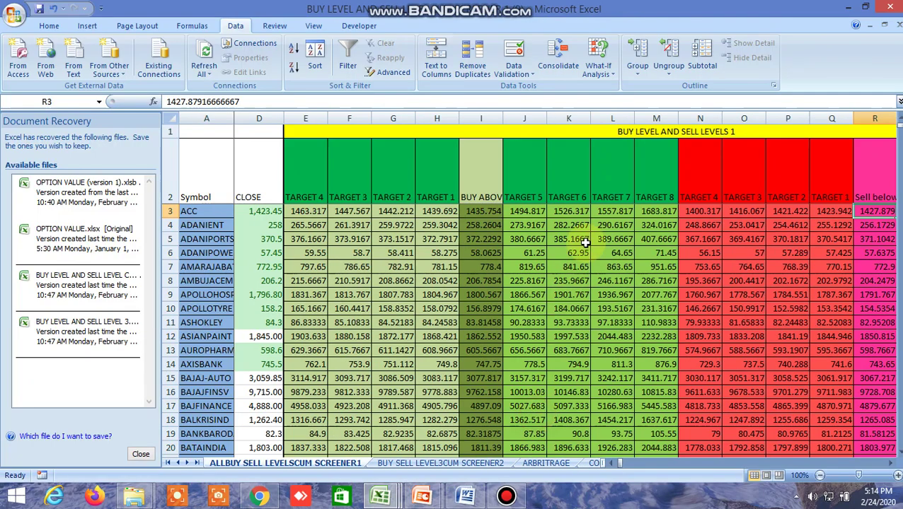
click(481, 211)
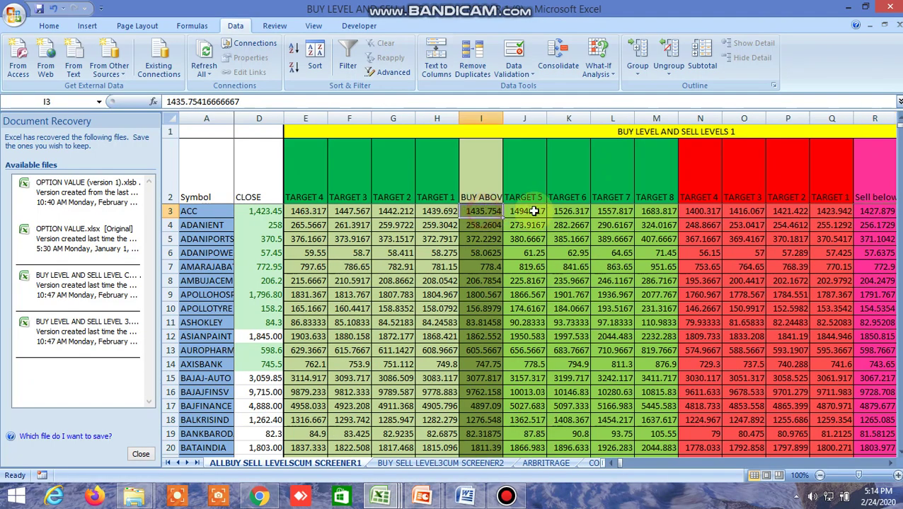
click(881, 211)
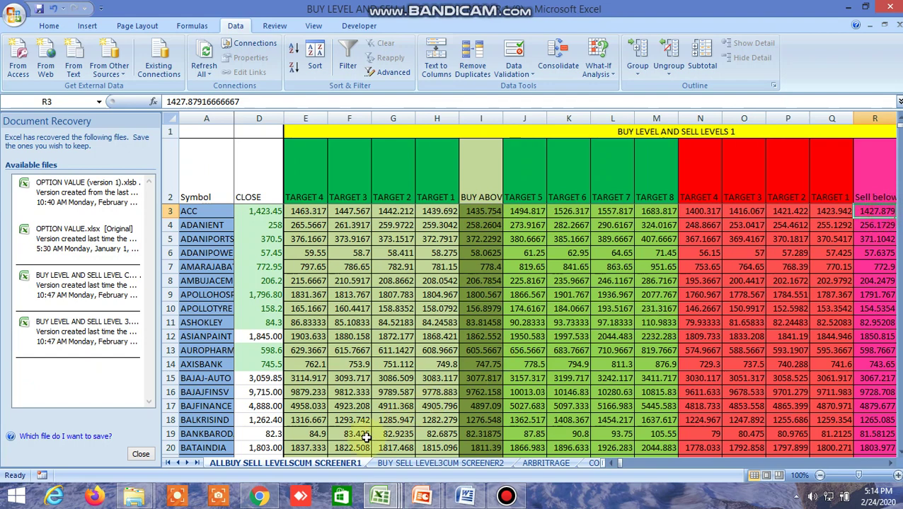
Step: Switch to Kite in Chrome and examine ACC's 5-minute price movement through the 02/24 session
click(274, 499)
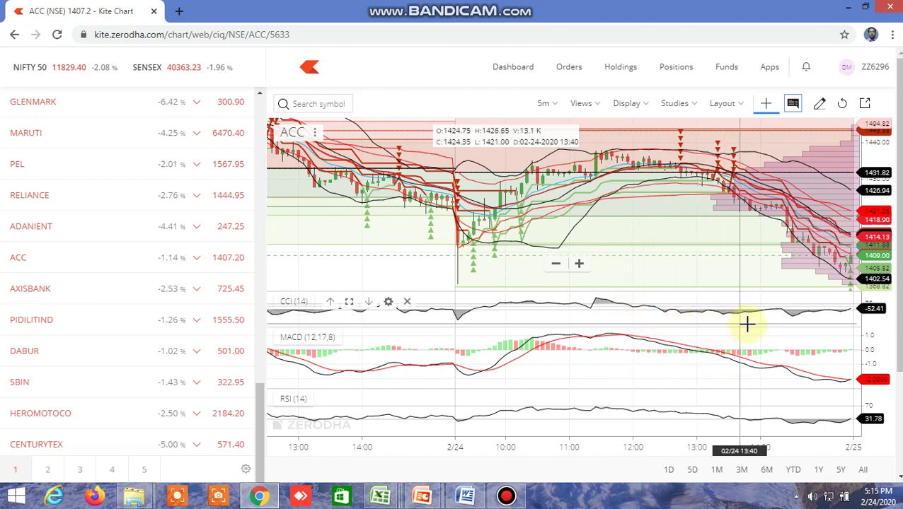
drag(760, 314, 711, 303)
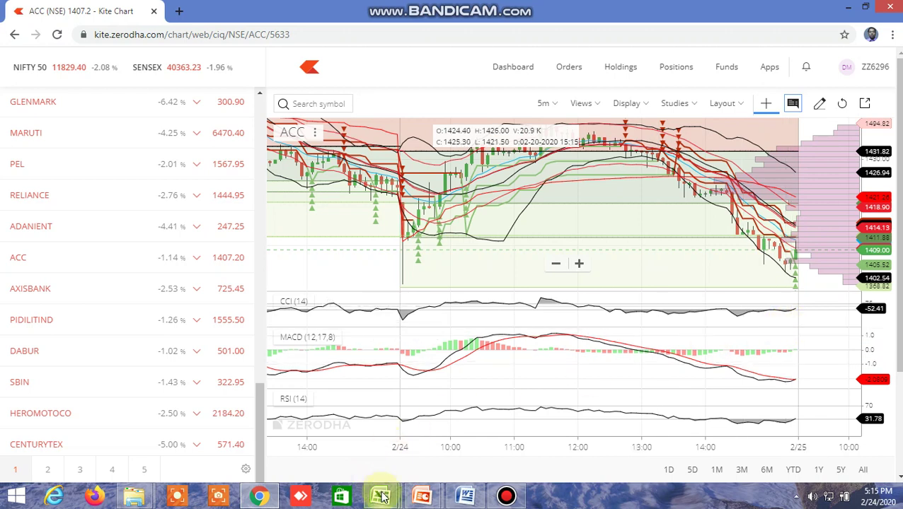
Step: Switch to the levels workbook in Excel and check BHARTIARTL's Buy Above level in the BUY LEVEL AND SELL LEVELS 1 section
mouse_move(382, 497)
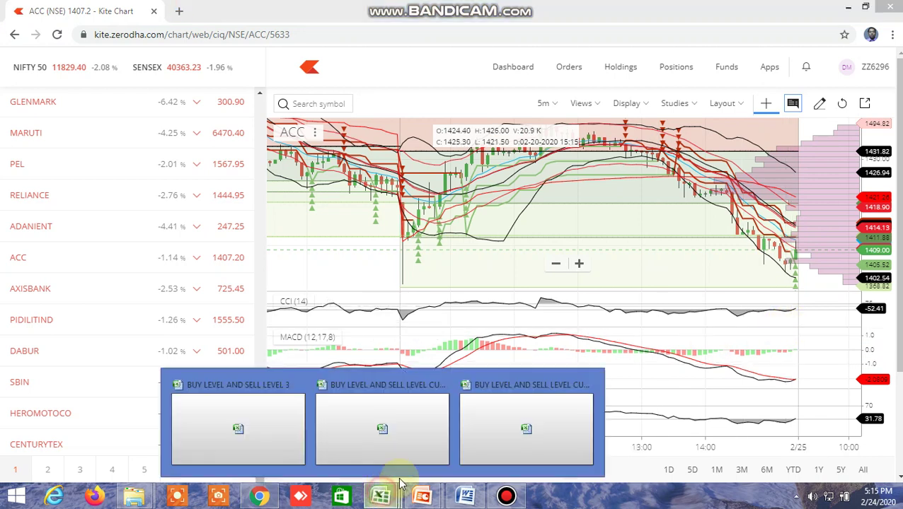
click(505, 418)
scroll(498, 351, down, 4)
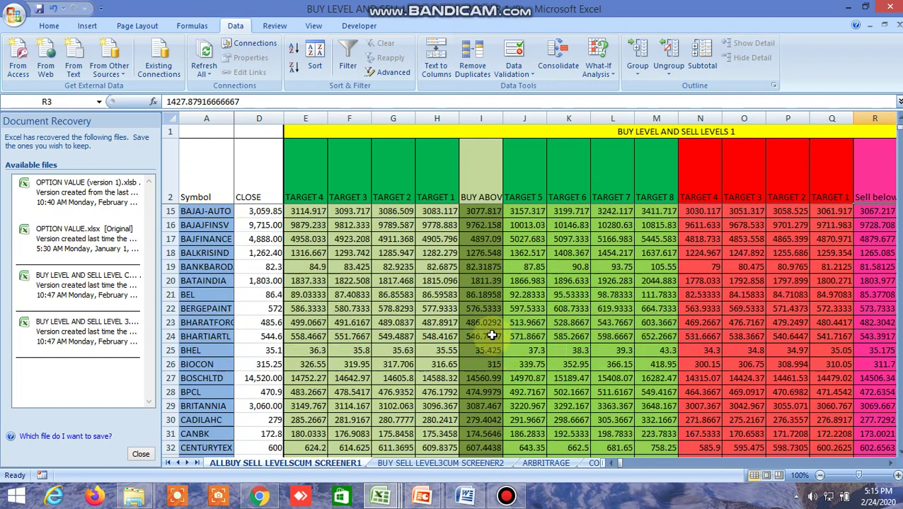
click(493, 337)
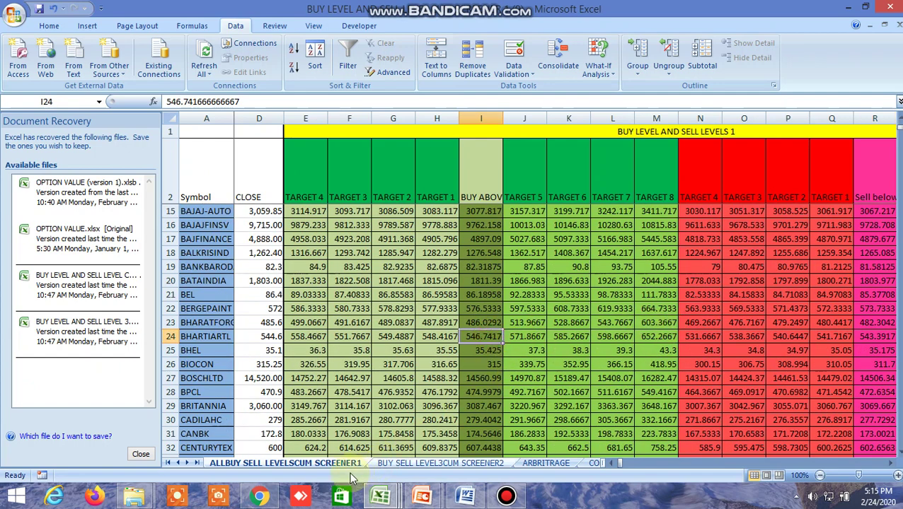
Step: Switch to Kite in Chrome, search for bhartiart, and open the NSE chart of BHARTIARTL
click(261, 497)
click(311, 104)
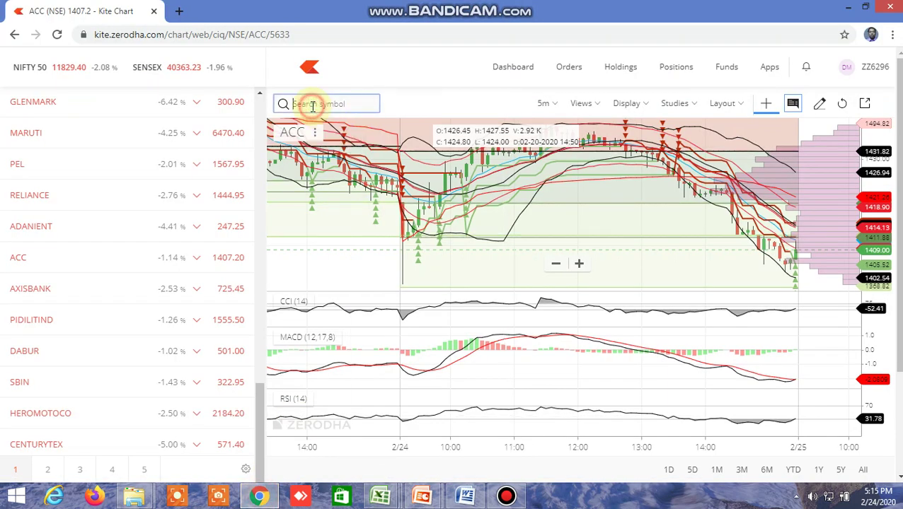
text(bhar)
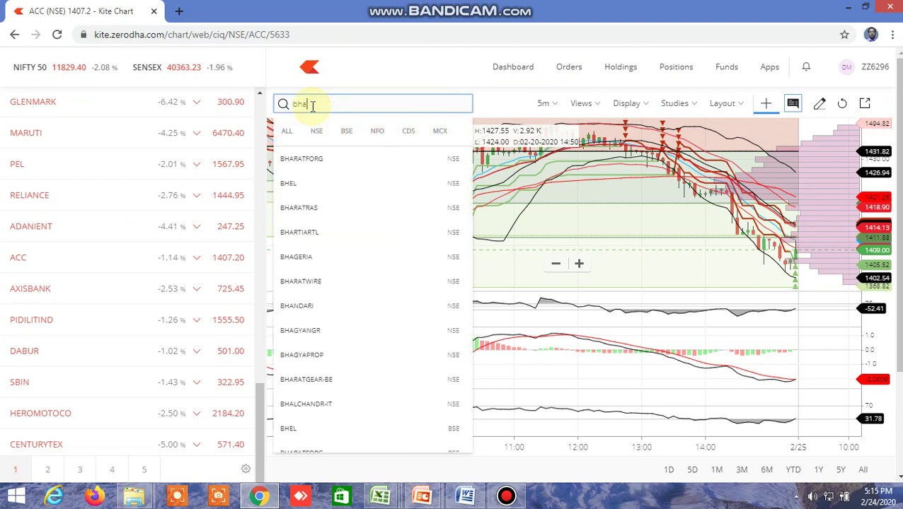
text(tiart)
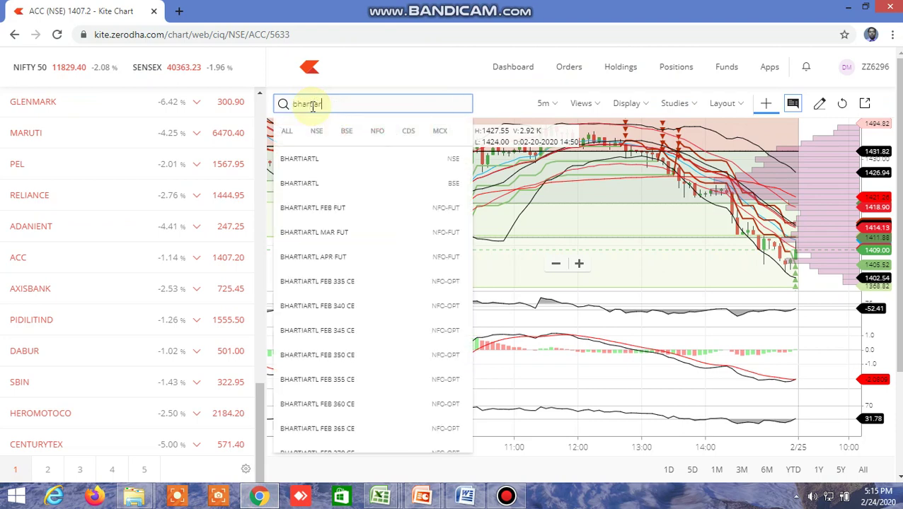
click(299, 160)
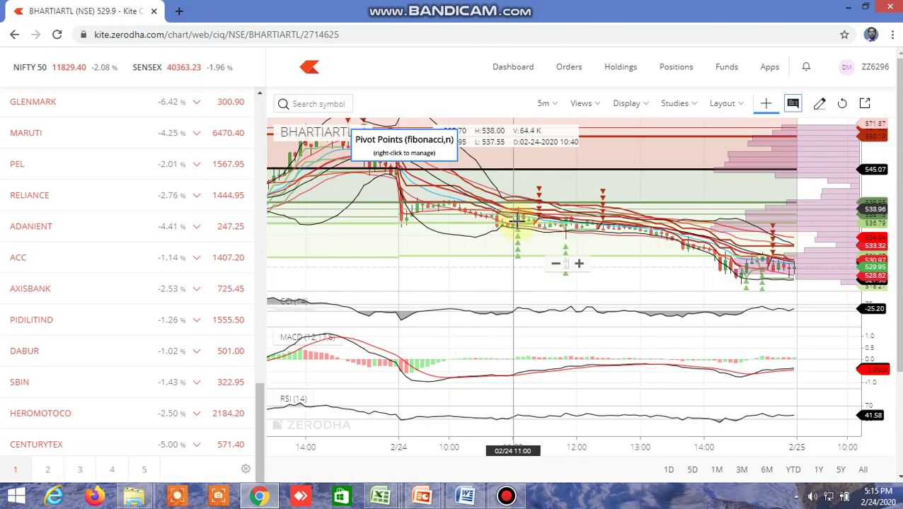
Step: Check BHARTIARTL's Sell below level in the Excel levels workbook and compare it with the stock's Kite chart
mouse_move(380, 495)
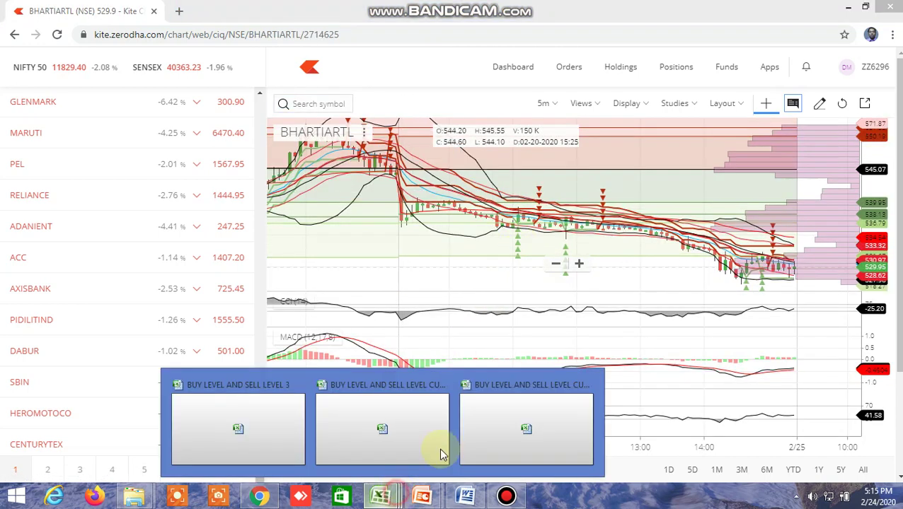
click(440, 442)
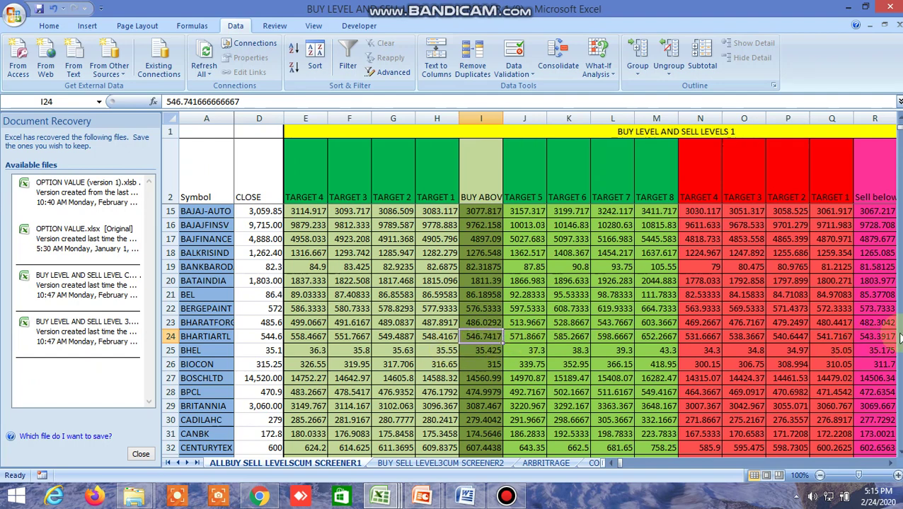
click(878, 336)
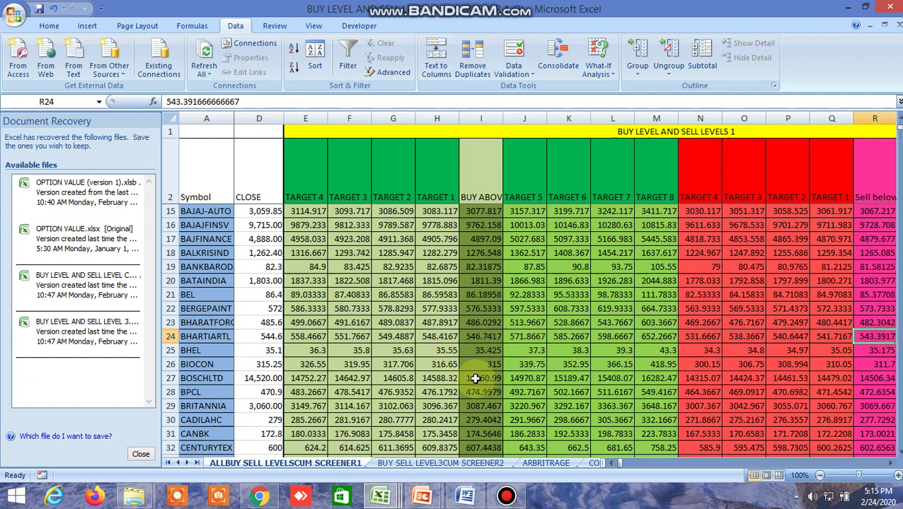
click(259, 496)
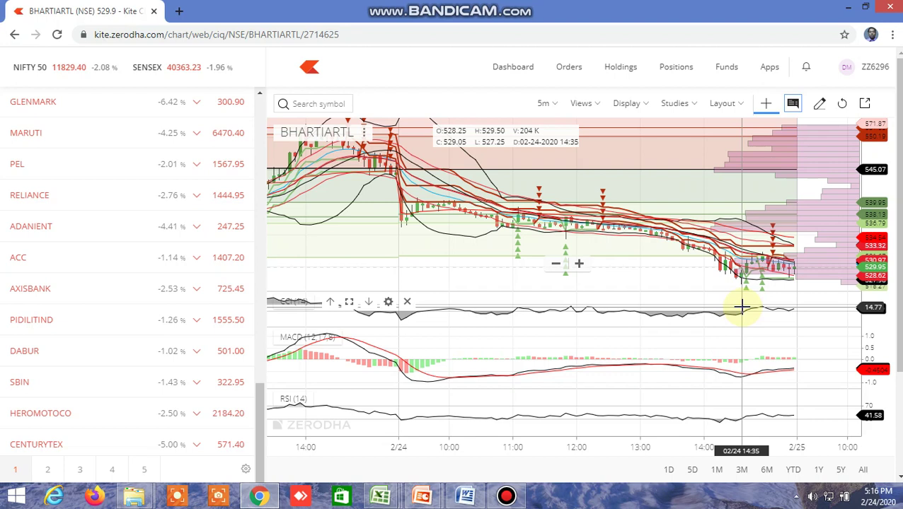
Step: Return to the levels workbook in Excel and look down the symbol list for another stock to check
click(393, 498)
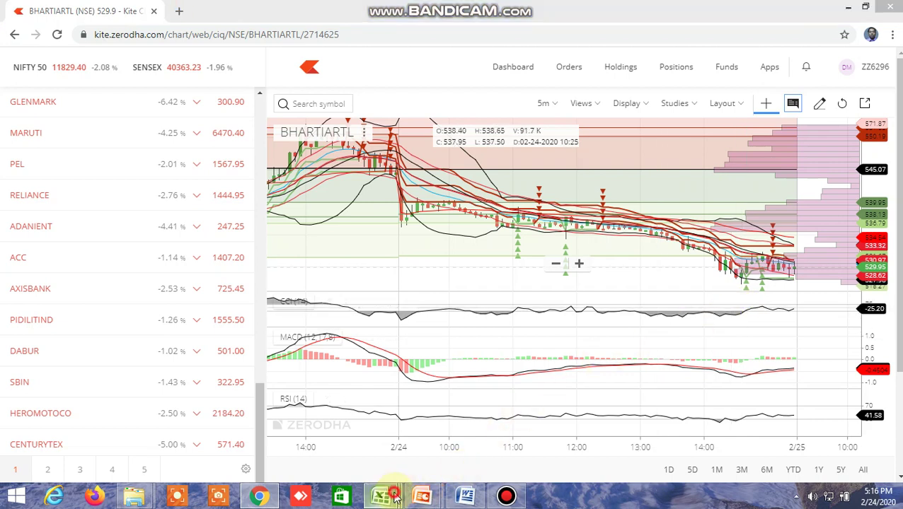
click(536, 448)
scroll(497, 313, down, 4)
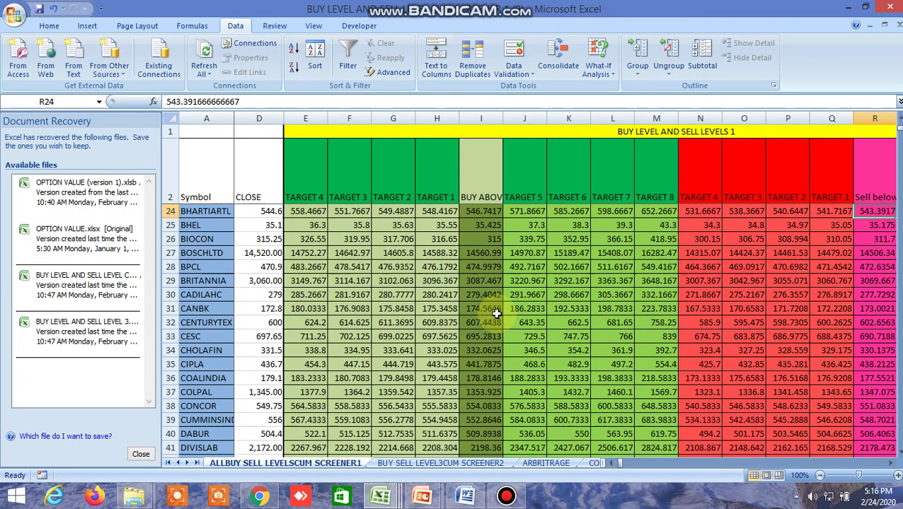
scroll(497, 314, down, 3)
right_click(716, 176)
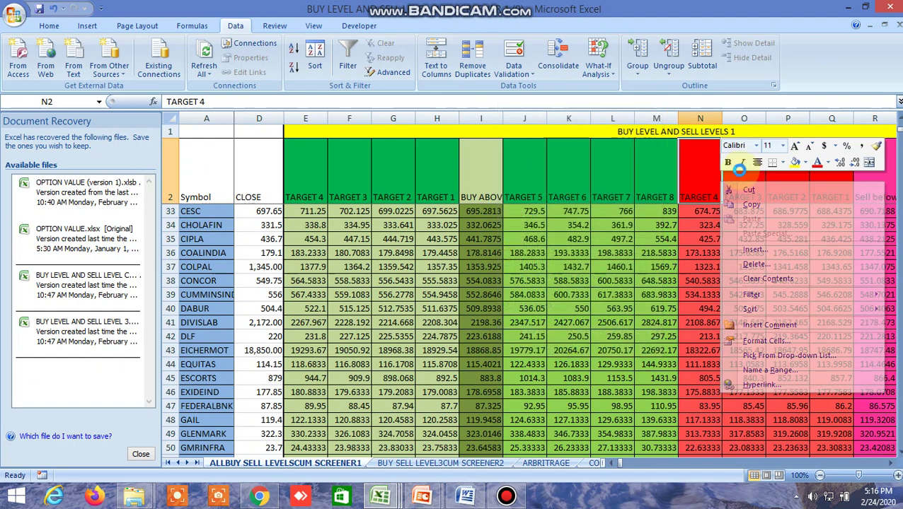
key(Escape)
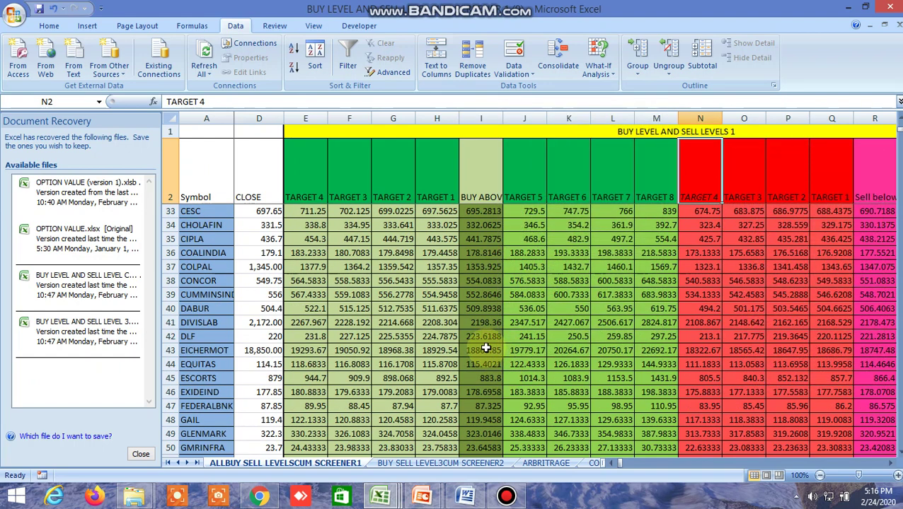
double_click(488, 352)
click(603, 368)
key(ctrl+Down)
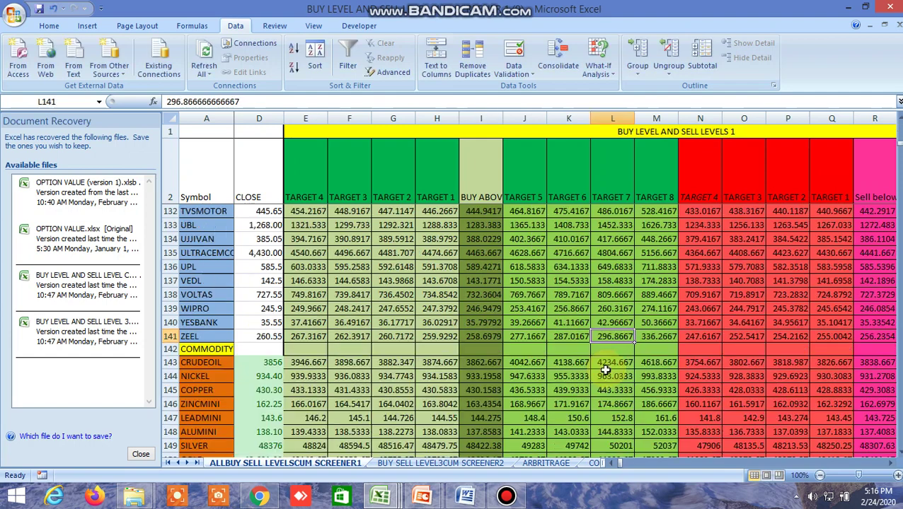
scroll(480, 319, up, 2)
scroll(480, 319, up, 2)
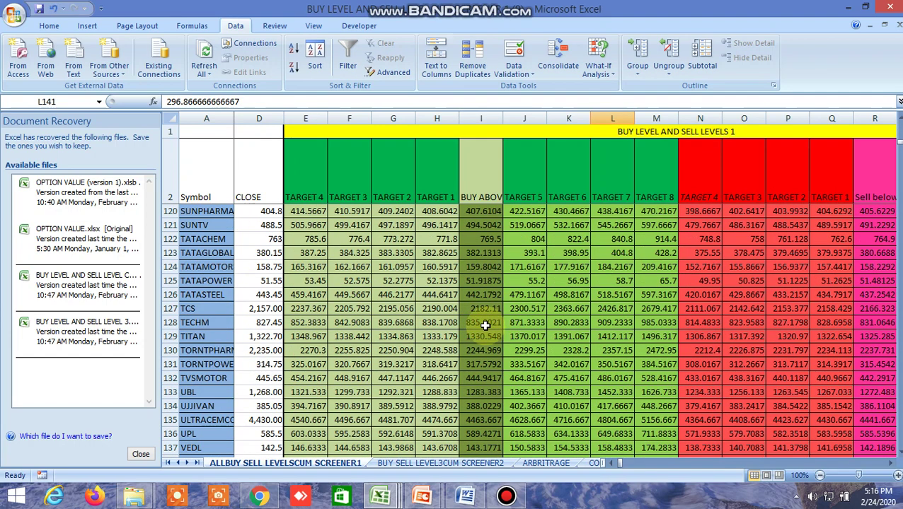
Step: Check TITAN's Buy Above and Sell below levels in the BUY LEVEL AND SELL LEVELS 1 section
click(479, 336)
right_click(628, 354)
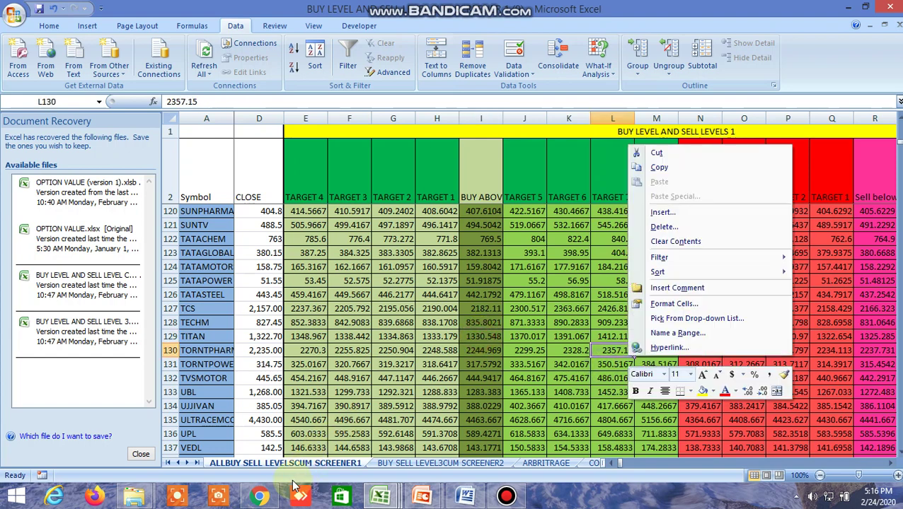
click(424, 345)
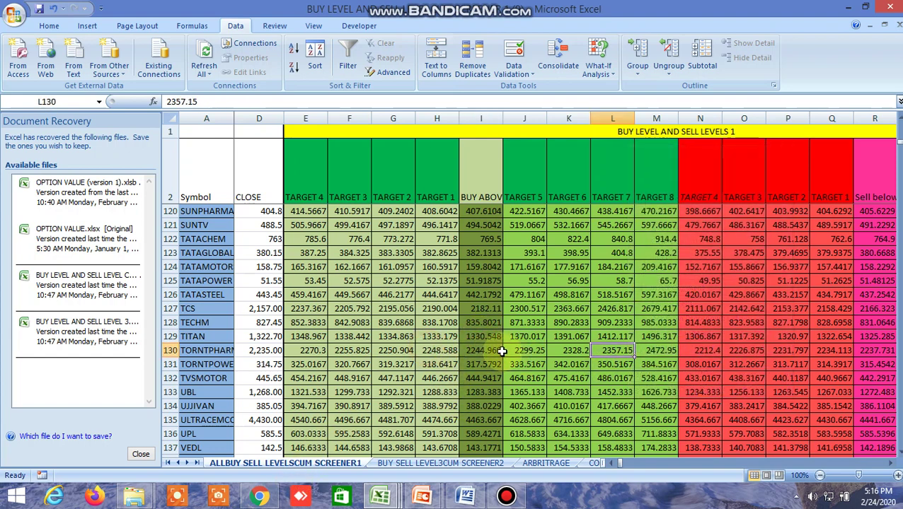
click(482, 336)
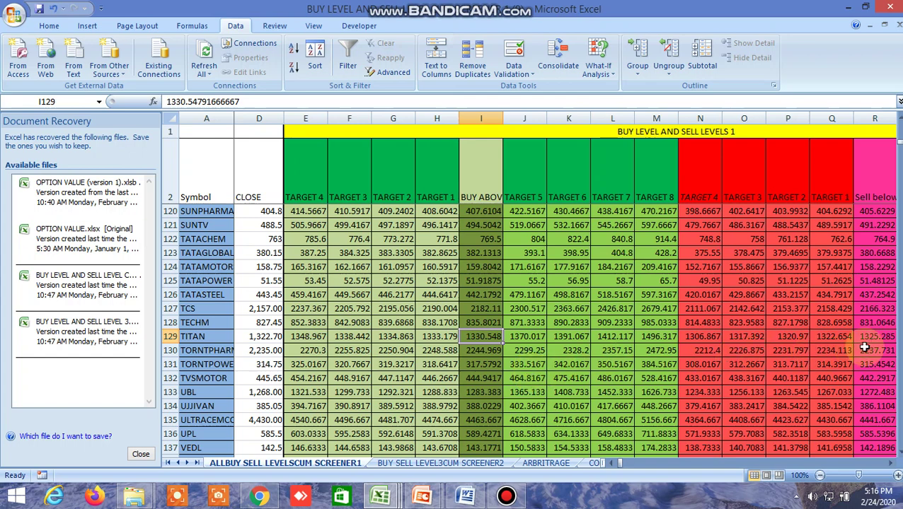
Step: Switch to Kite in Chrome, search for titan, and open the NSE chart of TITAN
click(260, 496)
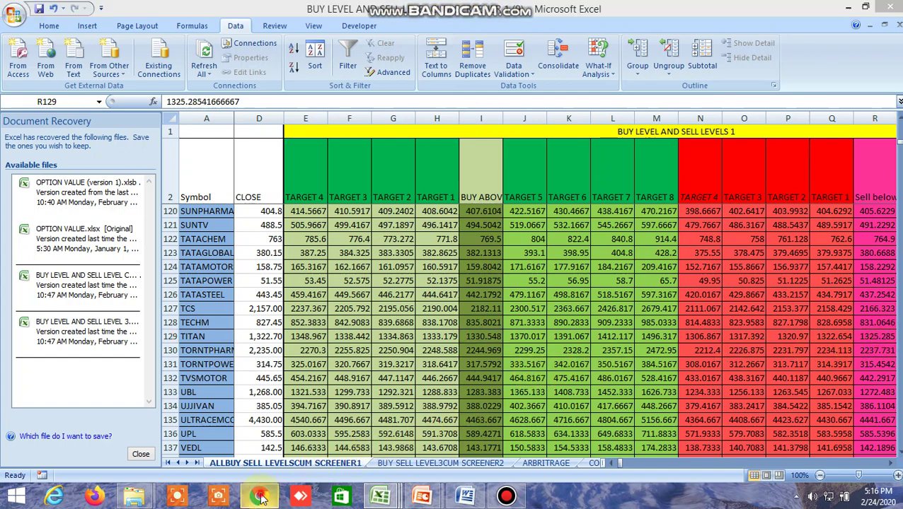
click(307, 106)
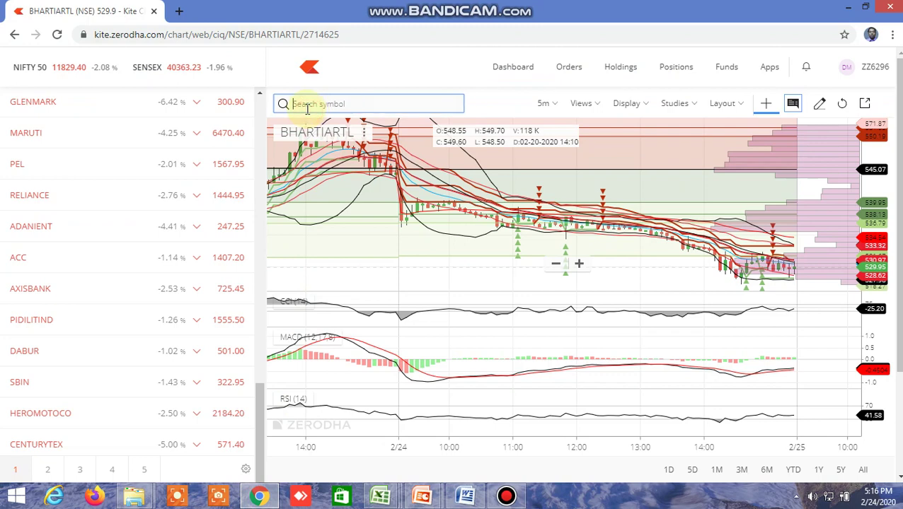
text(ttl)
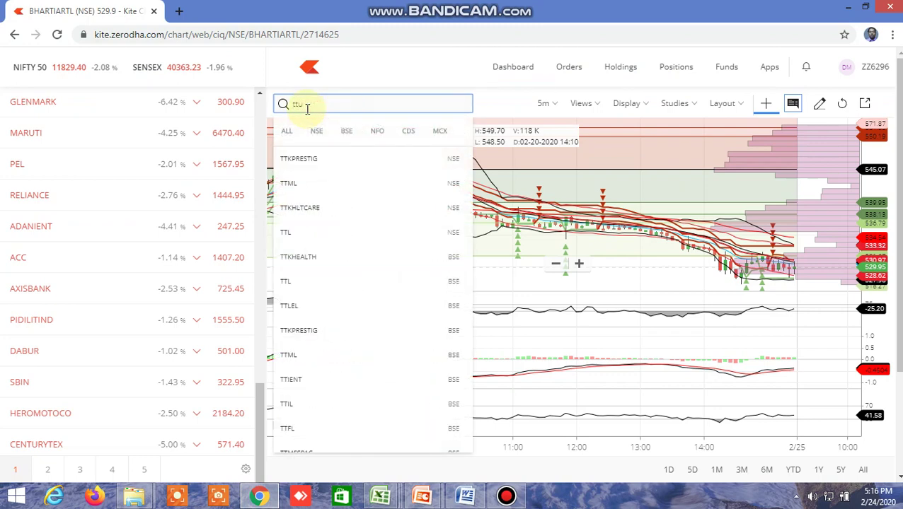
text(itan)
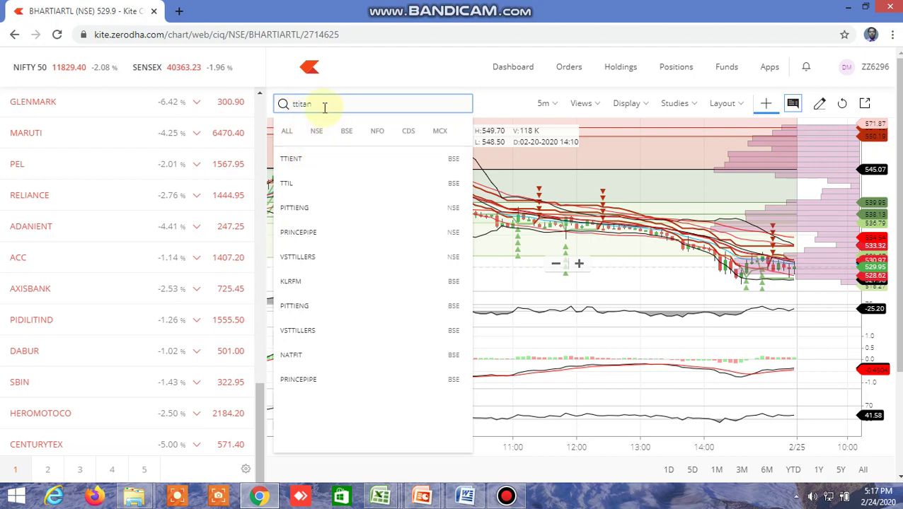
double_click(322, 106)
text(ti)
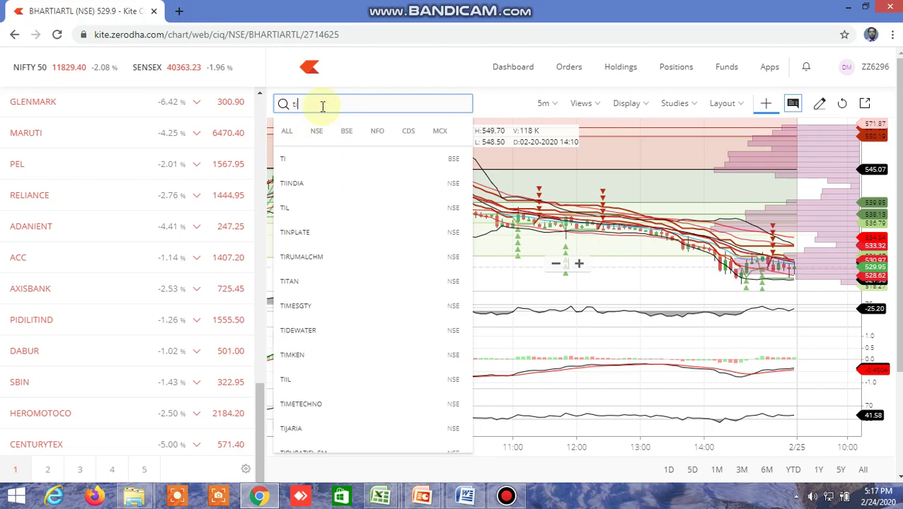
text(tan)
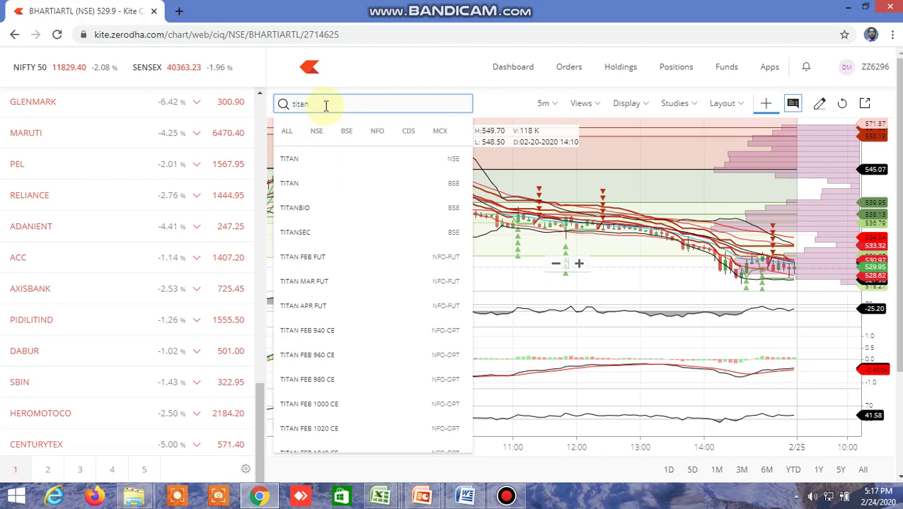
click(304, 160)
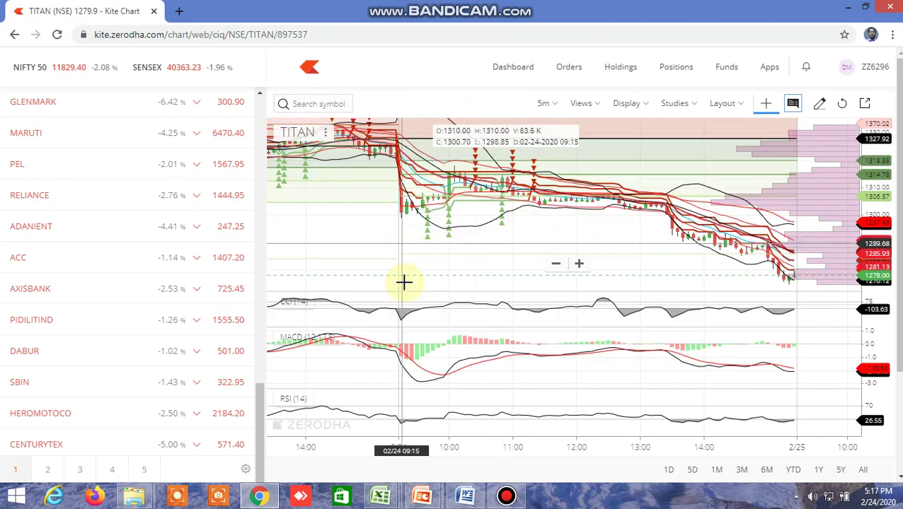
Step: Recheck TITAN's Buy Above level in the Excel levels workbook and compare it with the opening candle on Kite's chart
mouse_move(380, 496)
click(483, 437)
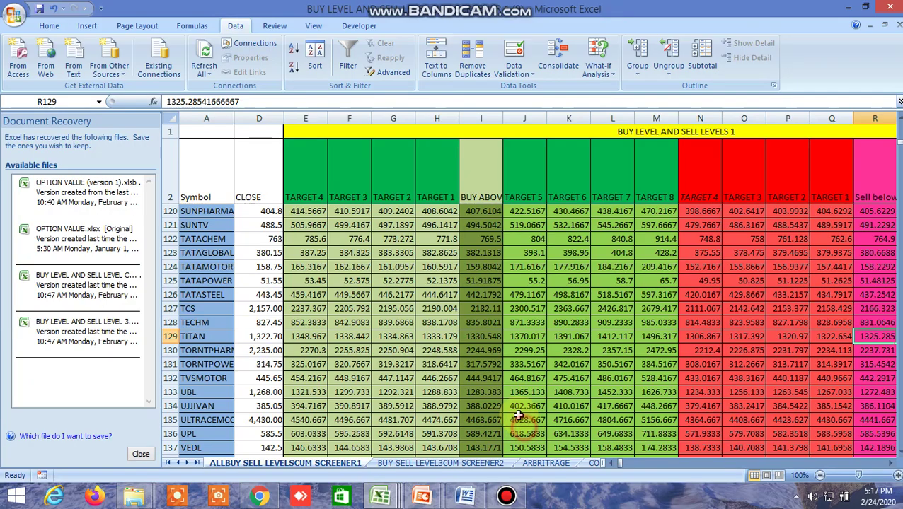
click(488, 338)
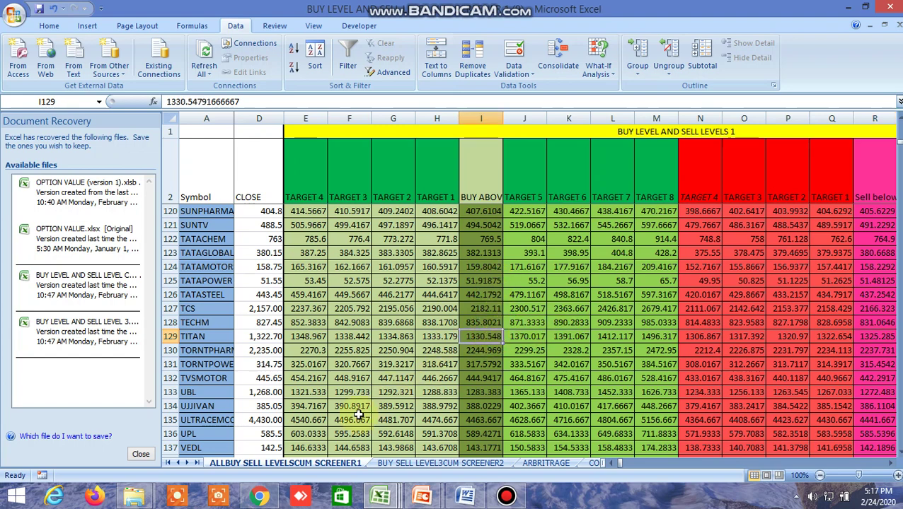
click(270, 499)
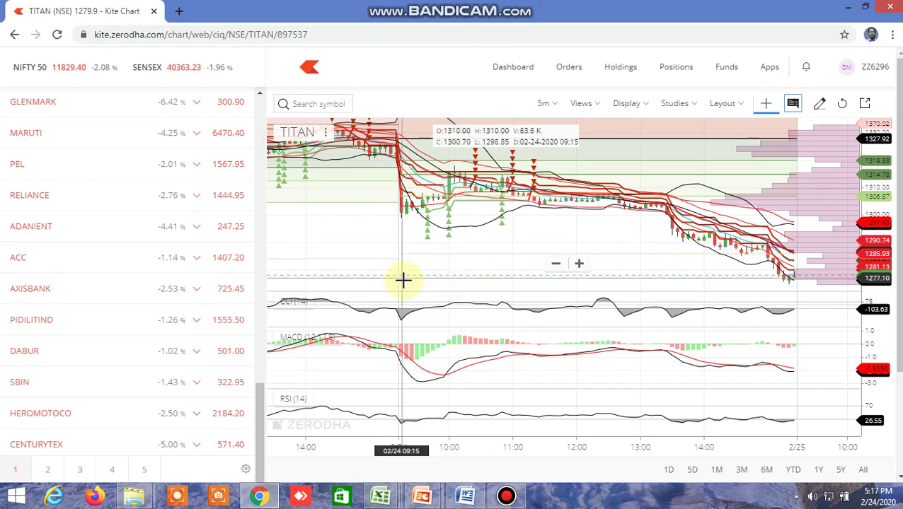
Step: Return to the levels workbook in Excel and check TITAN's sell-side targets 1, 2 and 3 in turn
mouse_move(380, 497)
click(417, 439)
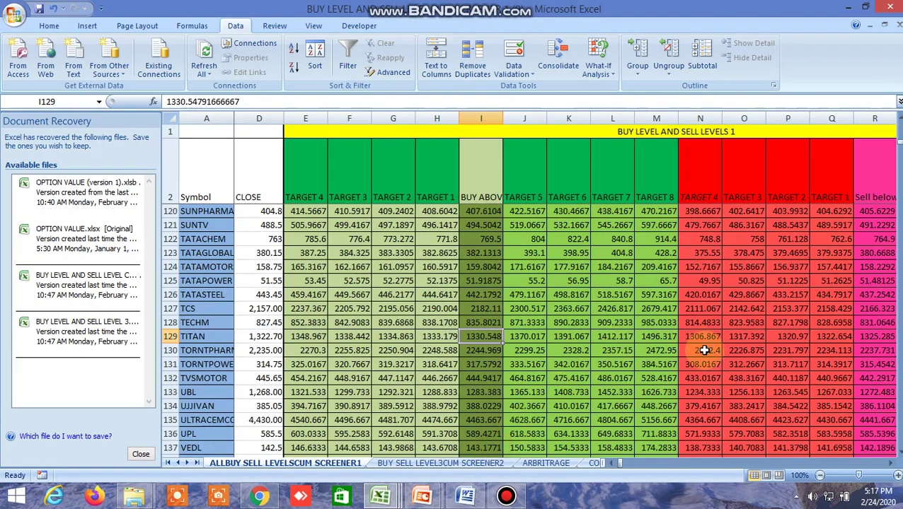
click(891, 465)
click(890, 465)
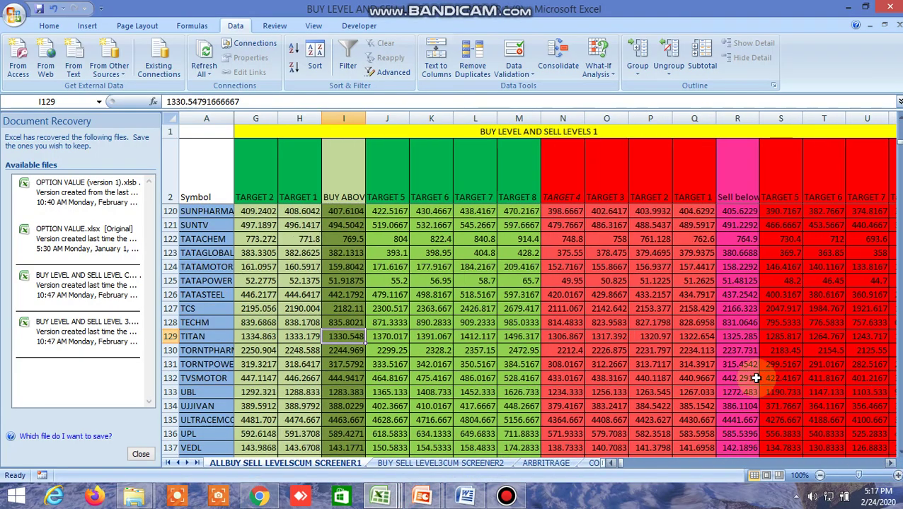
click(696, 338)
key(Left)
key(Left)
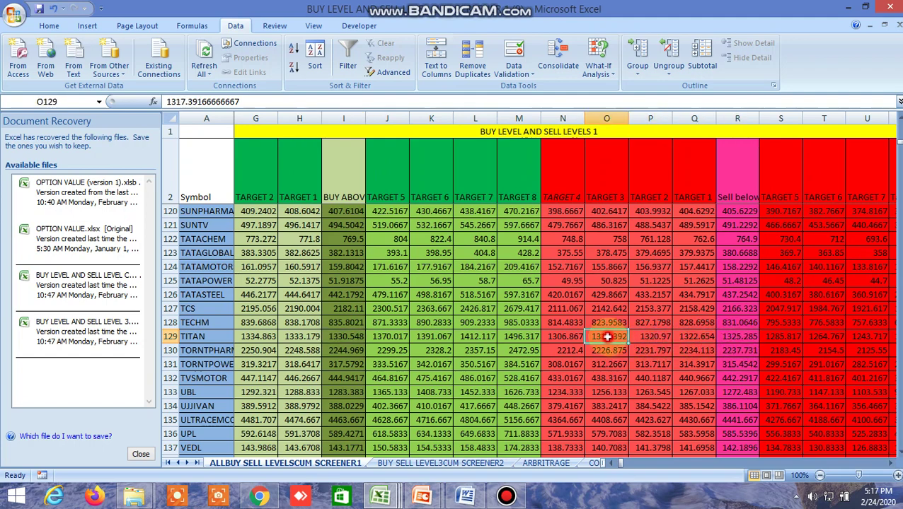
Step: Check TITAN's sell-side targets 4 and 5 in the levels workbook and compare each with TITAN's Kite chart in Chrome
key(Left)
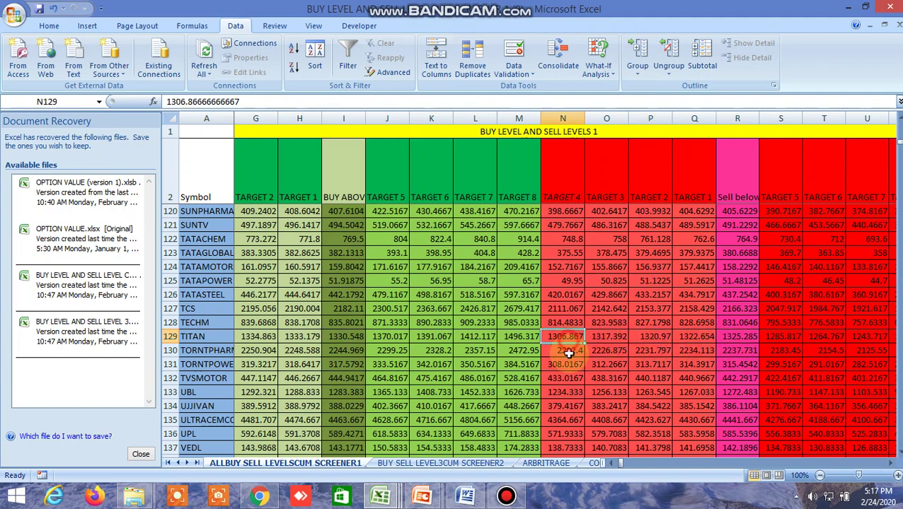
click(259, 497)
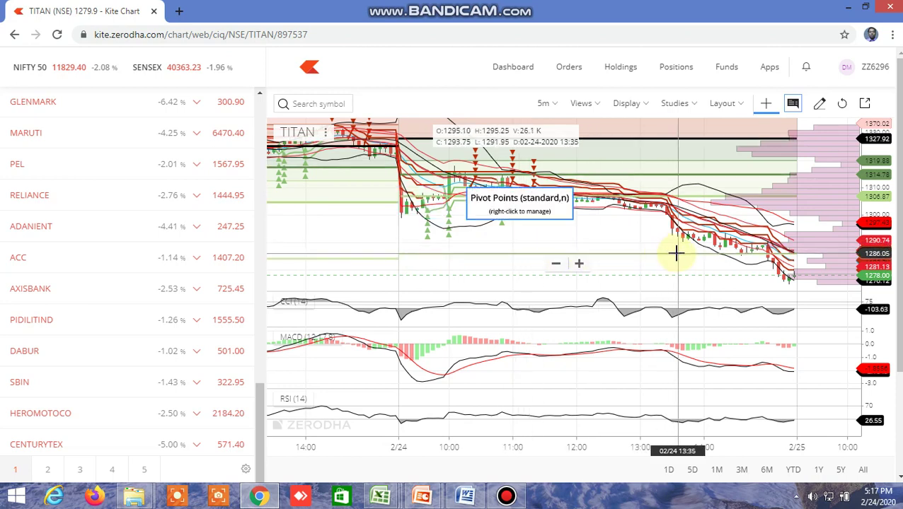
mouse_move(380, 497)
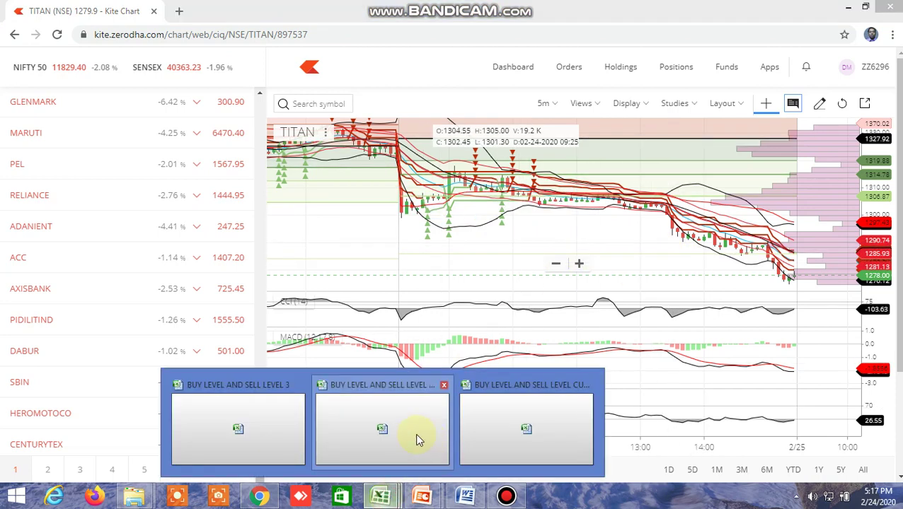
click(527, 429)
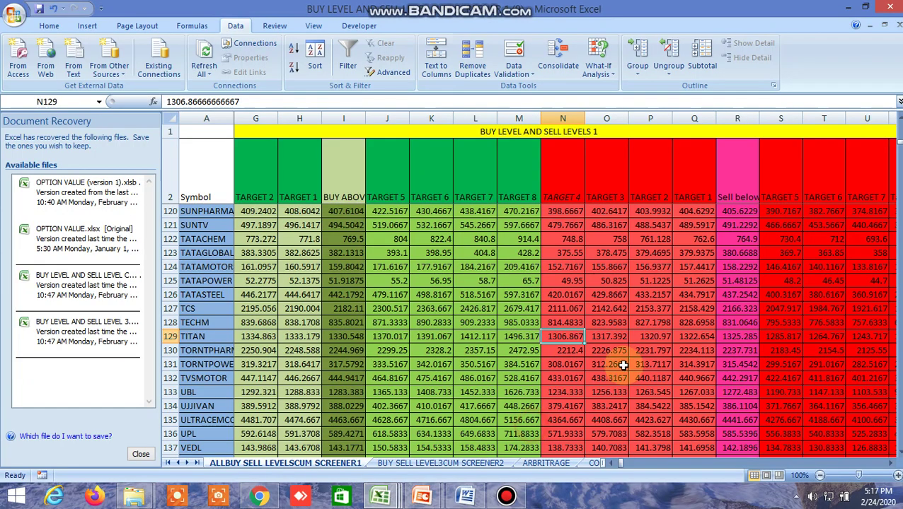
click(779, 336)
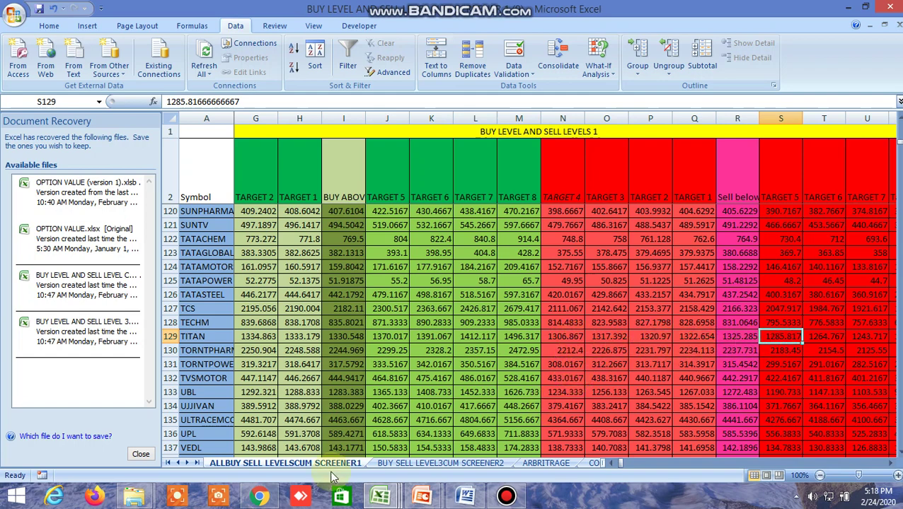
click(260, 497)
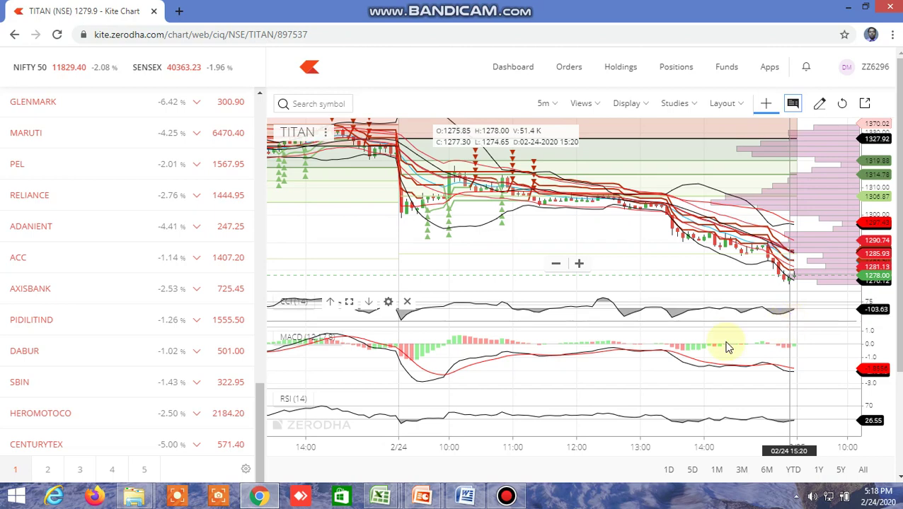
Step: Switch to the Excel levels workbook and check the 100 MA signals in column FT for PAGEIND and PETRONET on the BUY SELL LEVEL3CUM SCREENER2 sheet
mouse_move(380, 500)
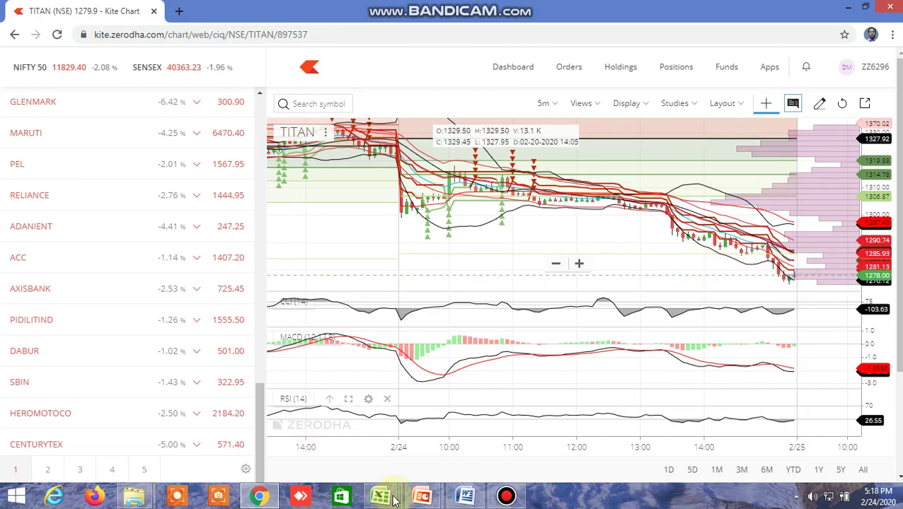
click(509, 439)
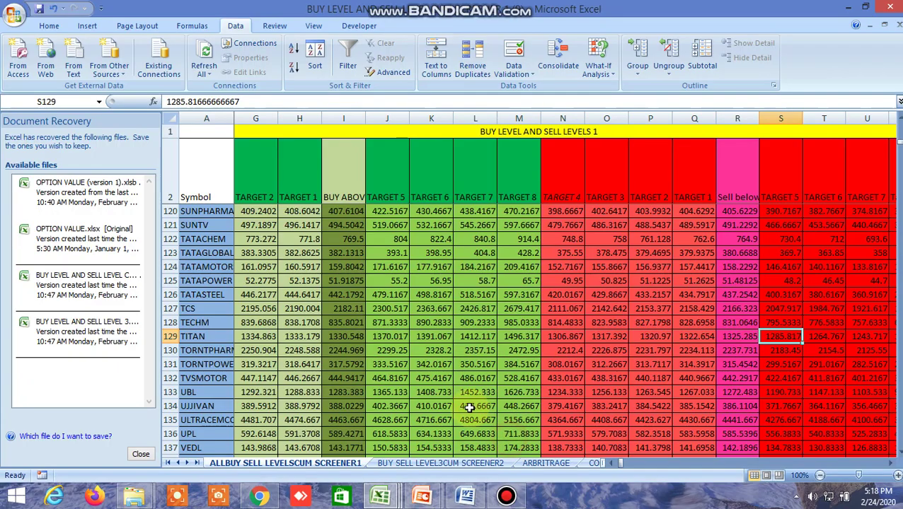
click(470, 464)
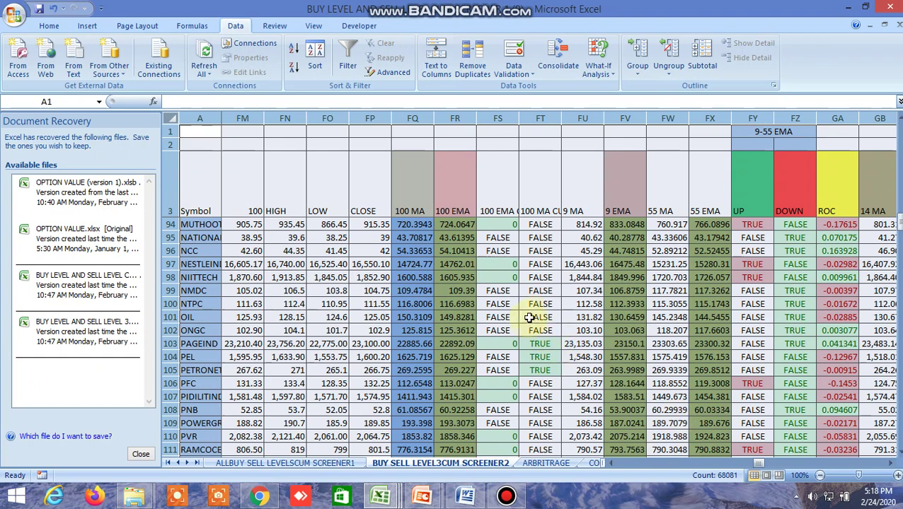
scroll(535, 315, up, 2)
scroll(535, 315, down, 3)
scroll(535, 315, down, 1)
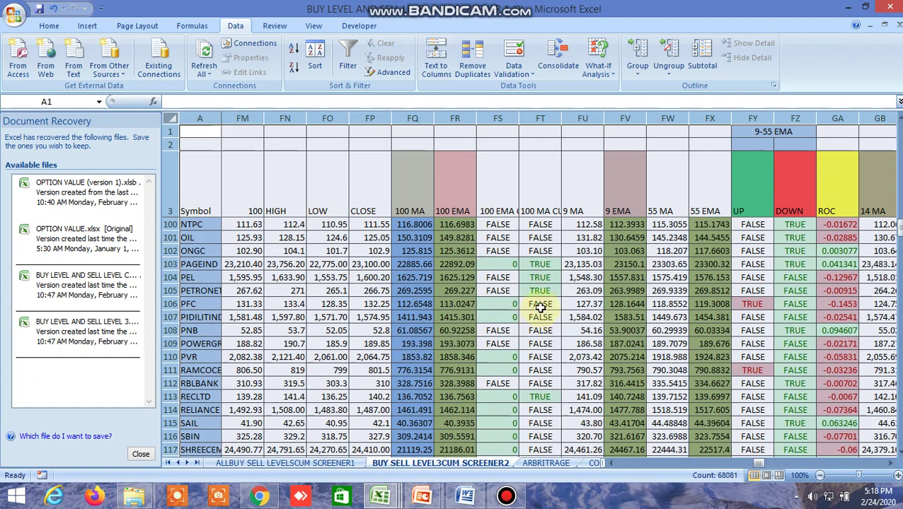
click(543, 265)
click(546, 291)
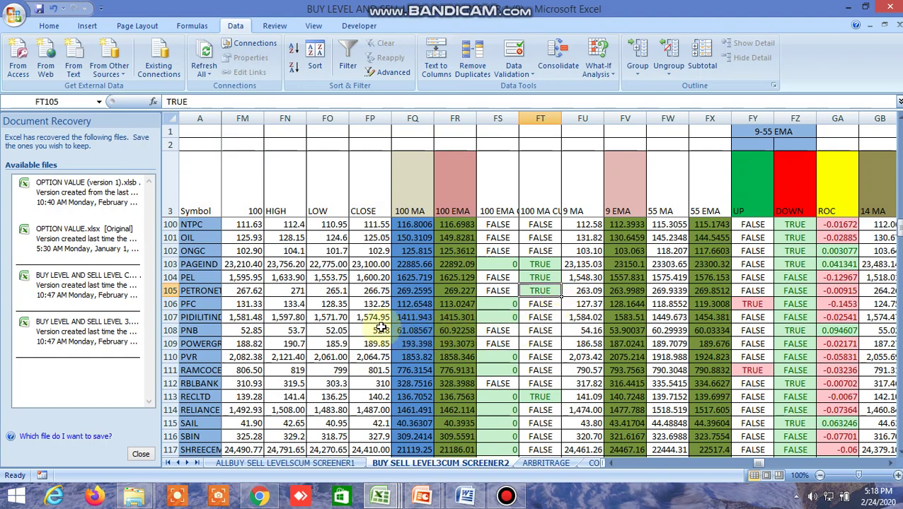
scroll(367, 306, down, 1)
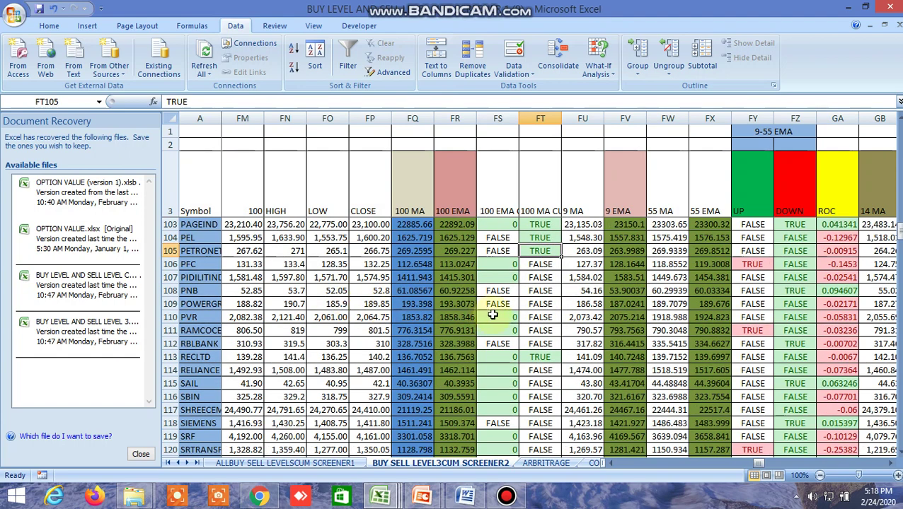
Step: Switch to Kite in Chrome, search for petronet, and open the NSE chart of PETRONET
click(259, 496)
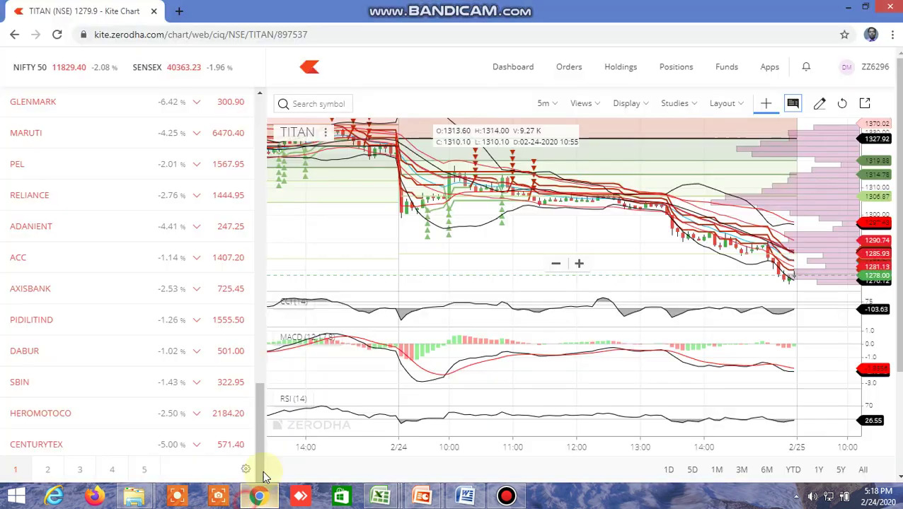
click(311, 106)
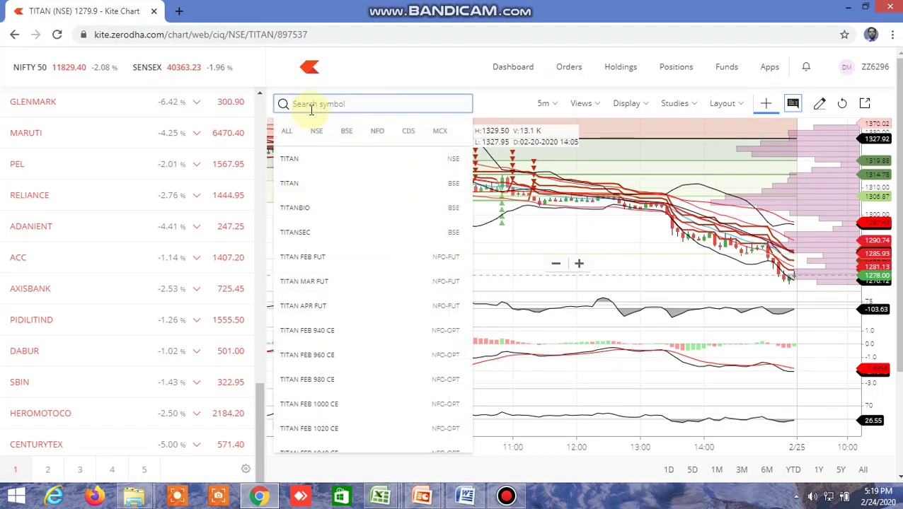
text(petronet)
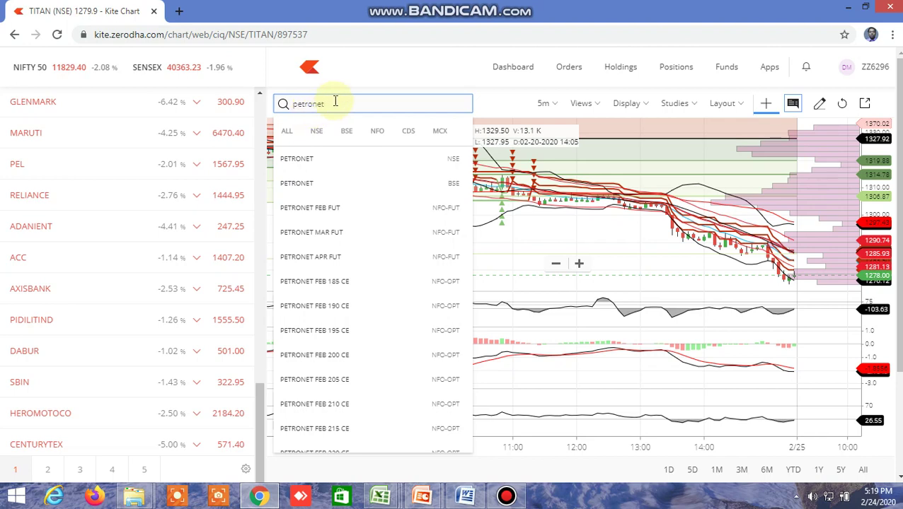
click(300, 158)
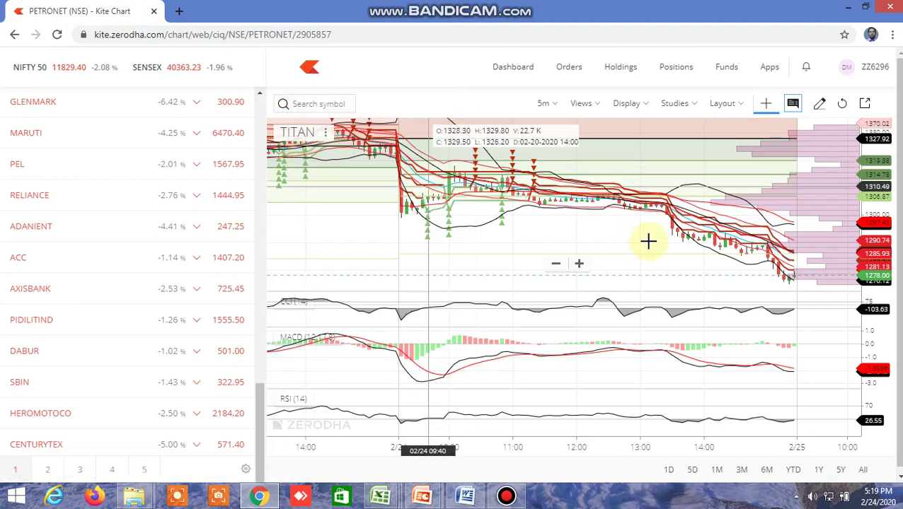
Step: Set the PETRONET chart to the 1 D interval and examine the latest daily candles up close
click(549, 103)
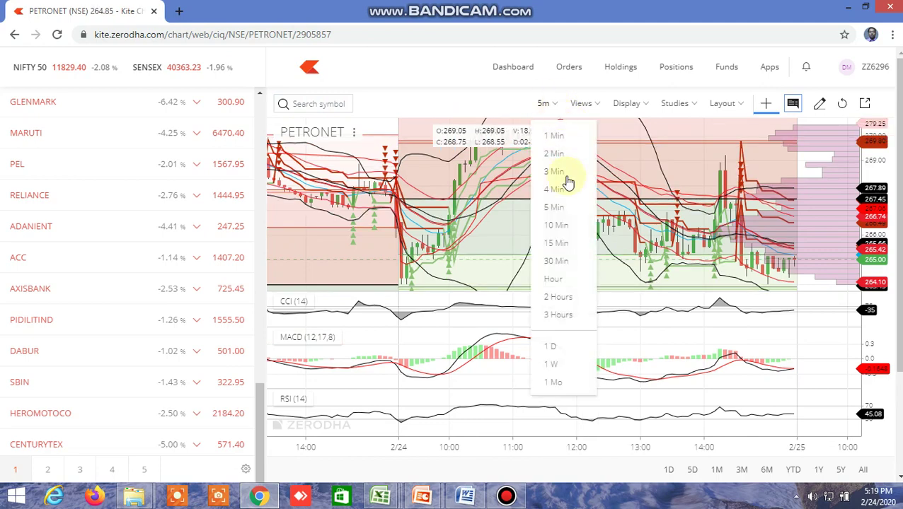
click(552, 348)
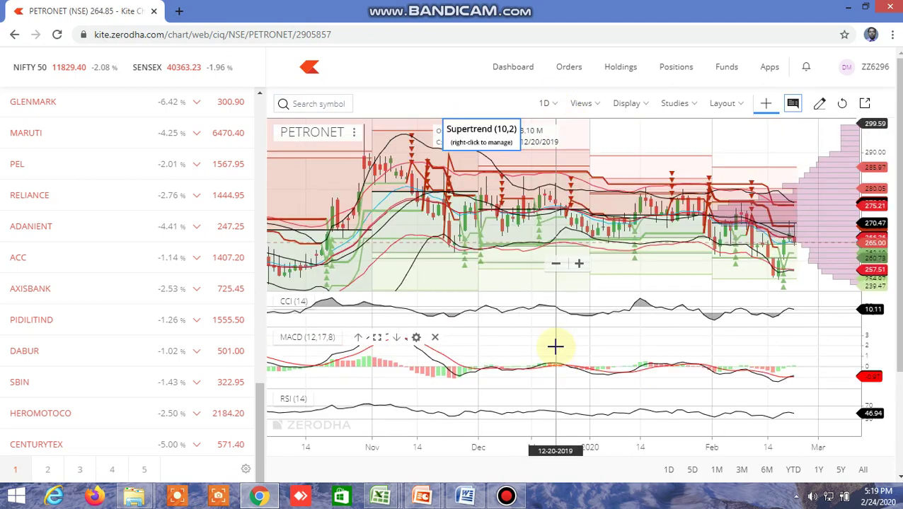
scroll(708, 343, up, 3)
scroll(708, 342, up, 3)
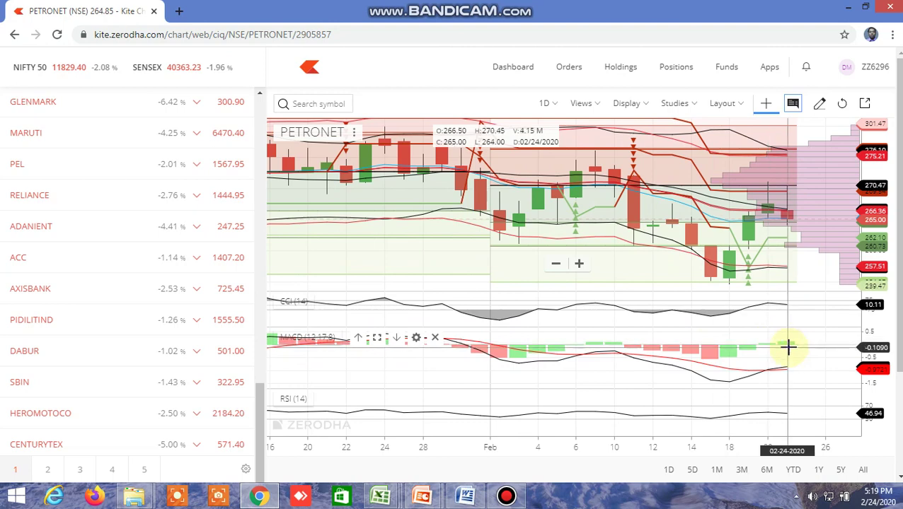
Step: Return to the levels workbook in Excel and check the 100 MA signals in column FT for RECLTD and PEL
mouse_move(381, 495)
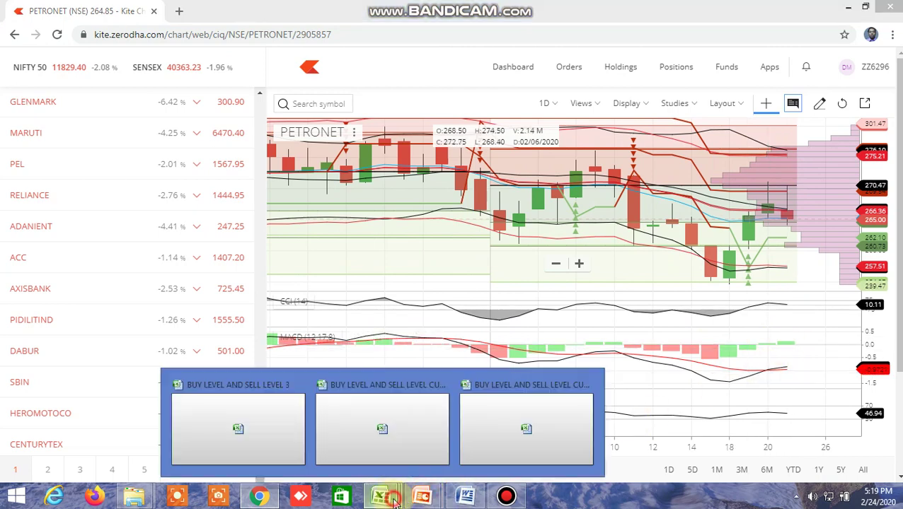
click(520, 433)
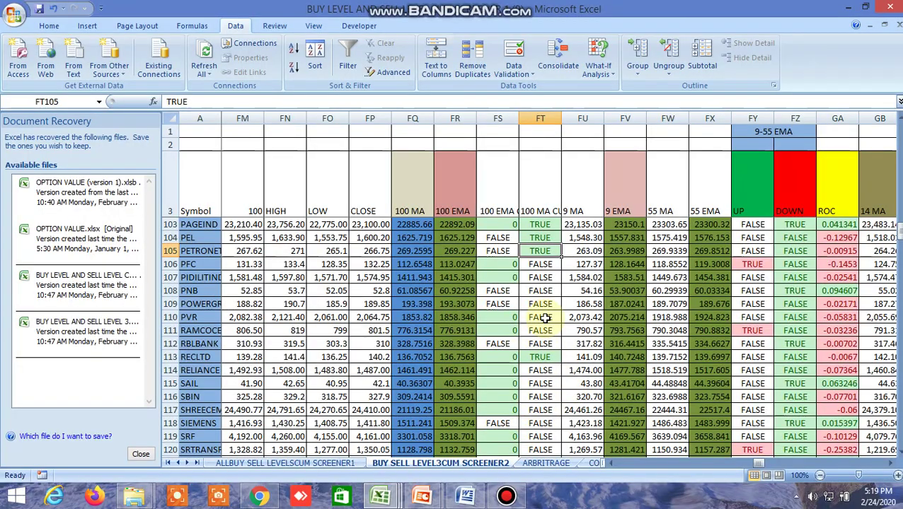
click(544, 357)
scroll(559, 375, down, 2)
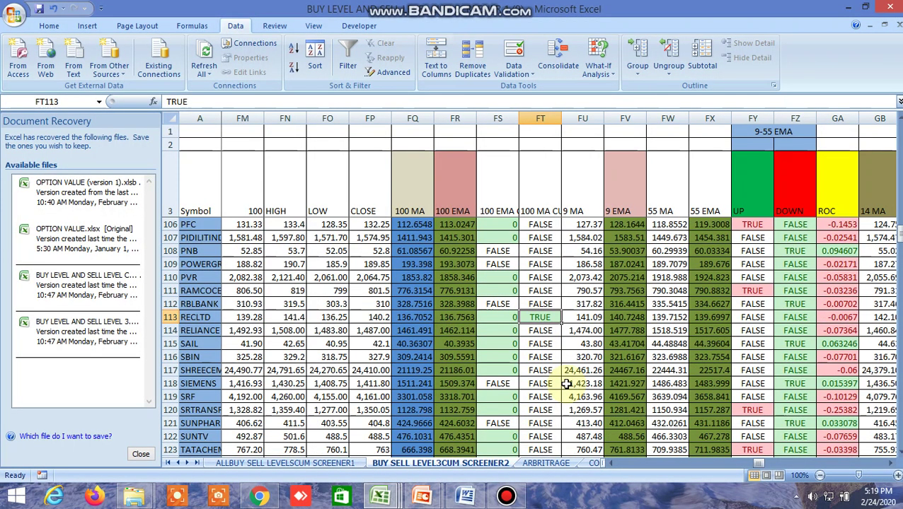
scroll(563, 378, up, 3)
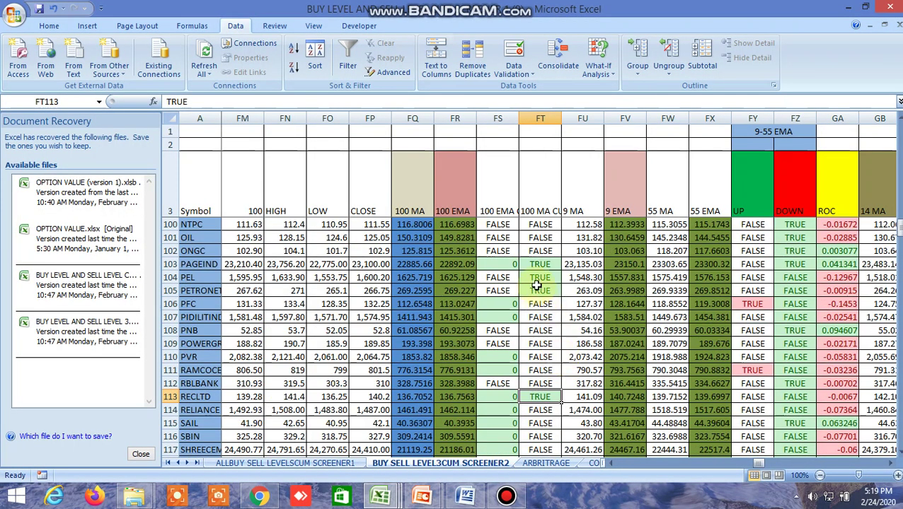
scroll(536, 281, up, 1)
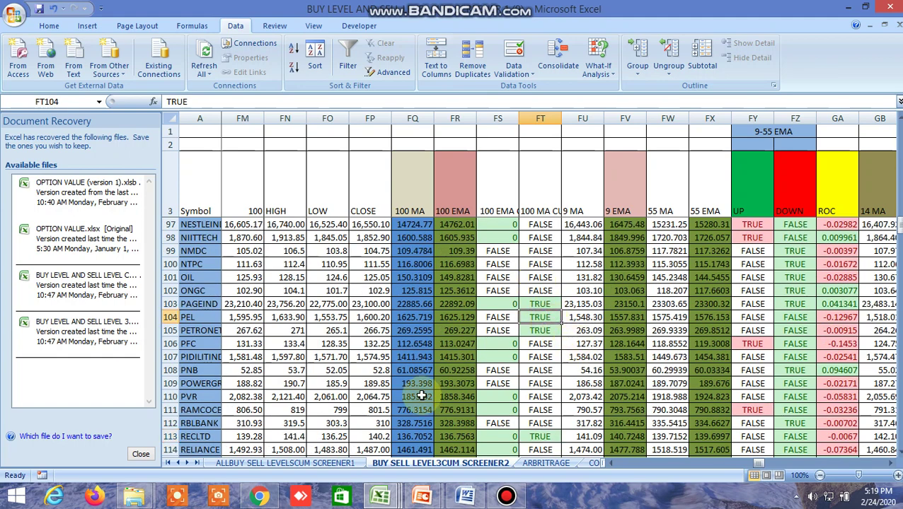
Step: Switch to Kite in Chrome, search for pel, and open the NSE chart of PEL
click(259, 497)
click(329, 103)
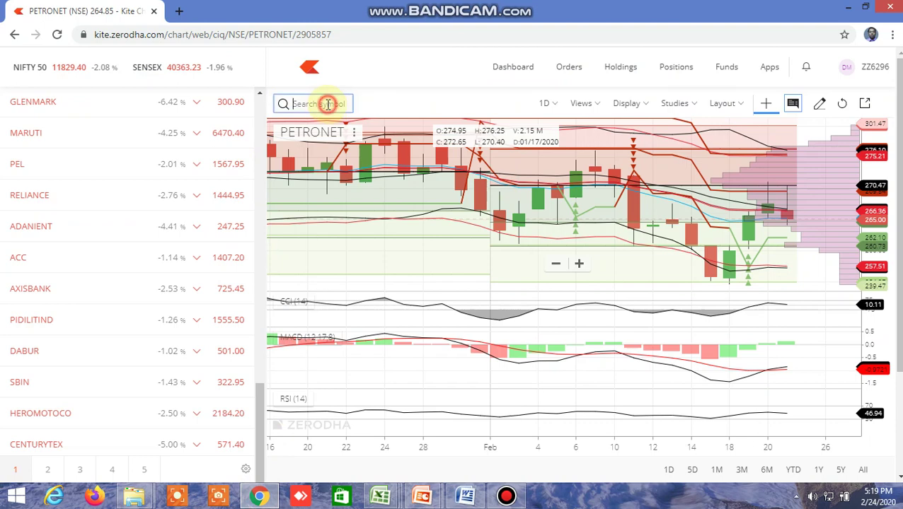
text(pe)
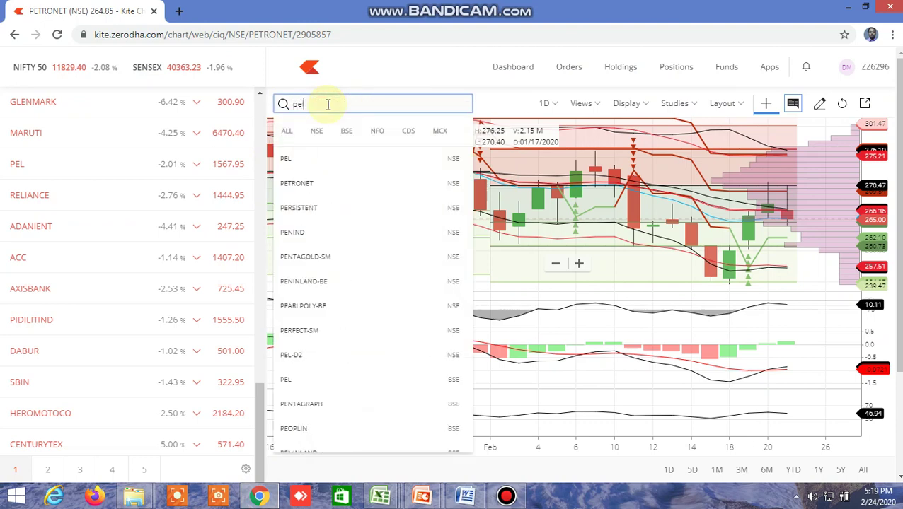
text(l)
click(330, 158)
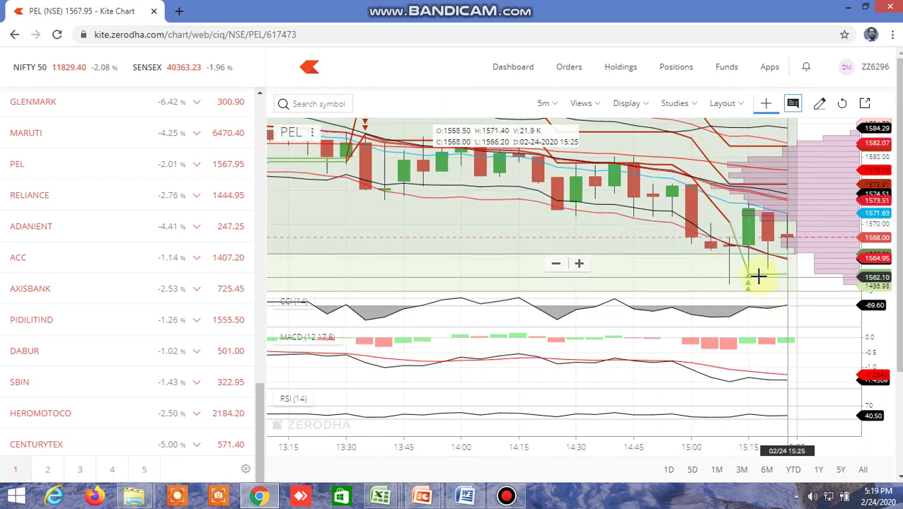
Step: Go back to the Excel levels workbook and look through column FT's remaining TRUE signals, from RECLTD down to the TVS Motor row
mouse_move(379, 497)
click(517, 437)
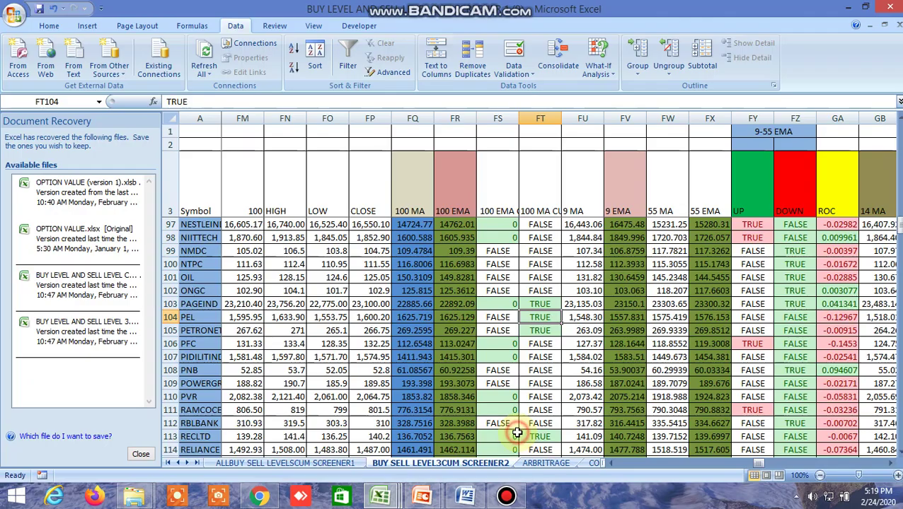
scroll(529, 411, down, 3)
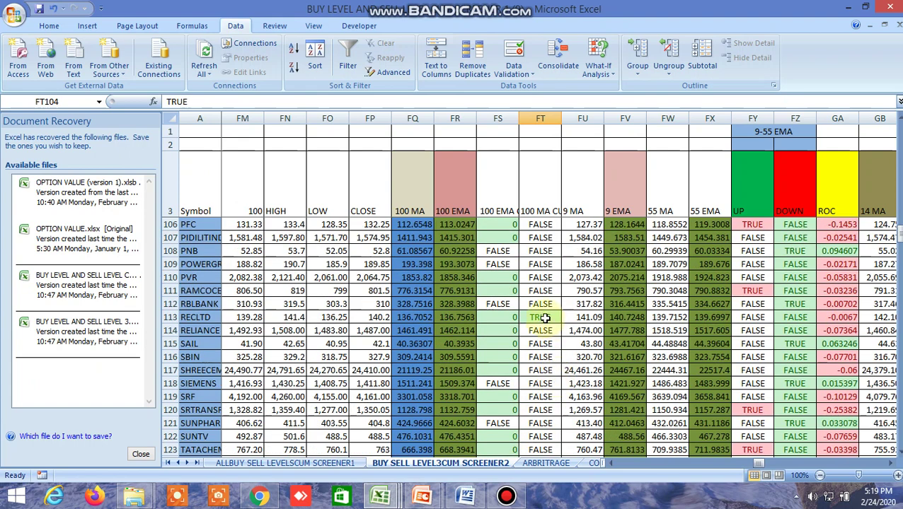
scroll(545, 343, down, 3)
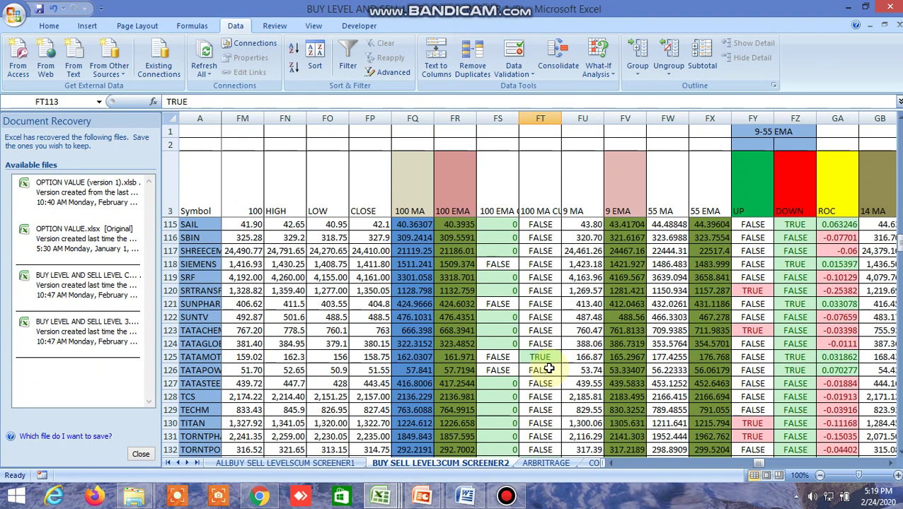
scroll(552, 380, down, 4)
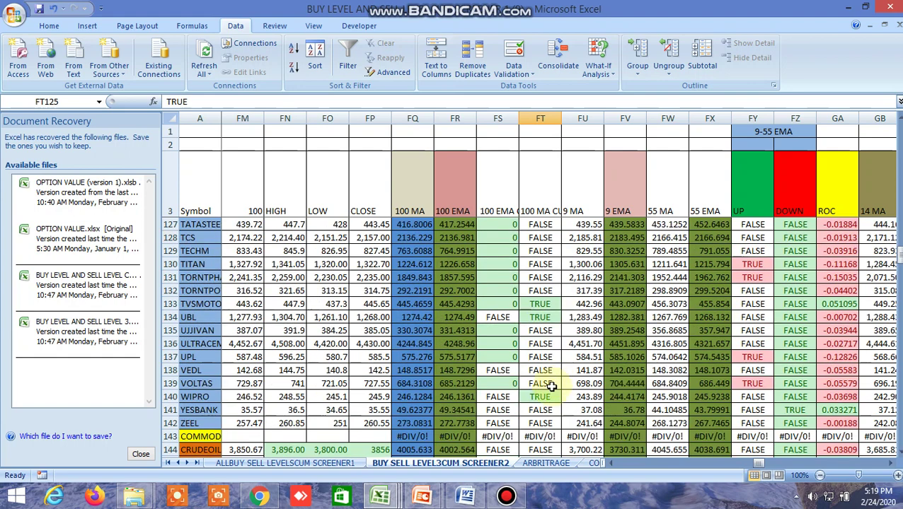
click(544, 306)
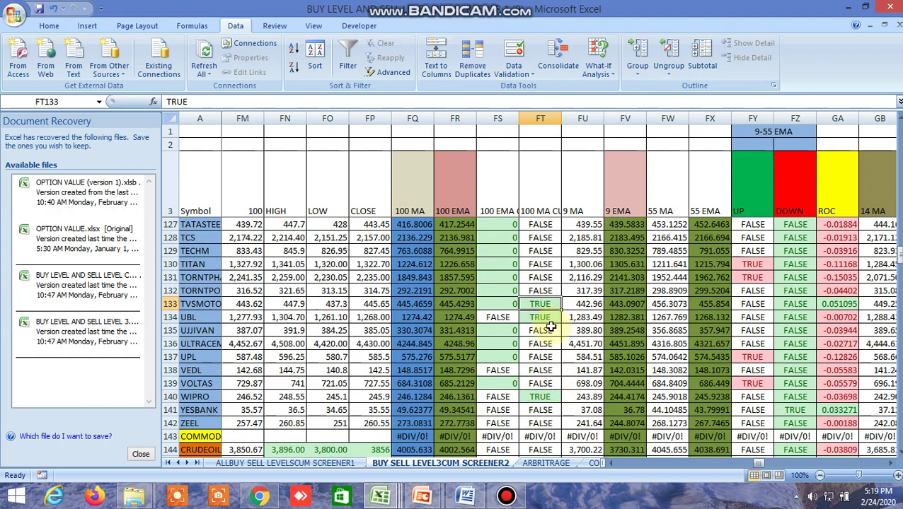
Step: Switch to Kite in Chrome, search for ubl, and open the NSE chart of UBL
click(258, 497)
click(314, 104)
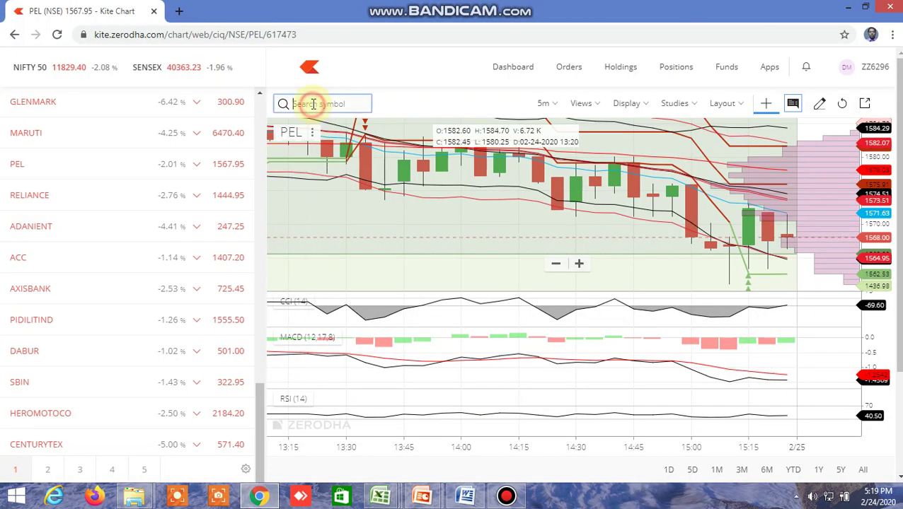
text(ubl)
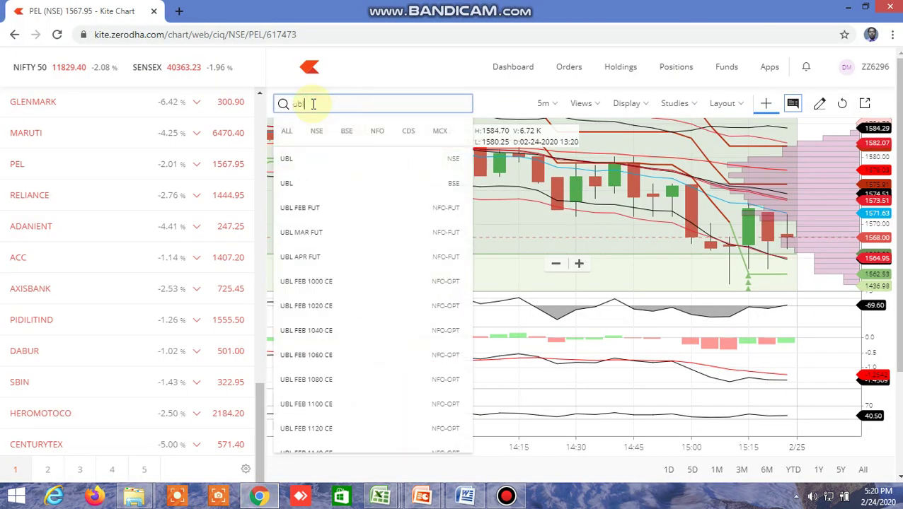
click(332, 159)
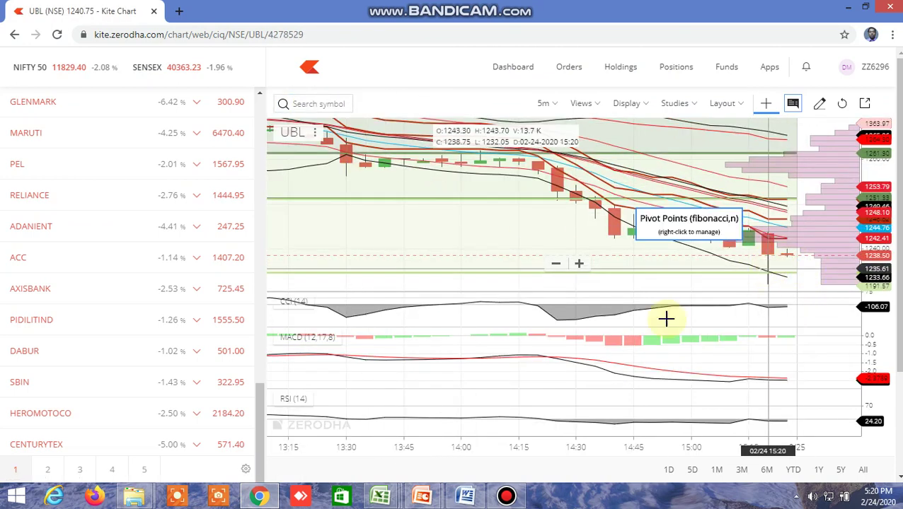
Step: Return to the levels workbook in Excel and check the AVERAGE UP TREND column IJ from the first stocks, selecting ADANIENT's cell IJ5
mouse_move(382, 497)
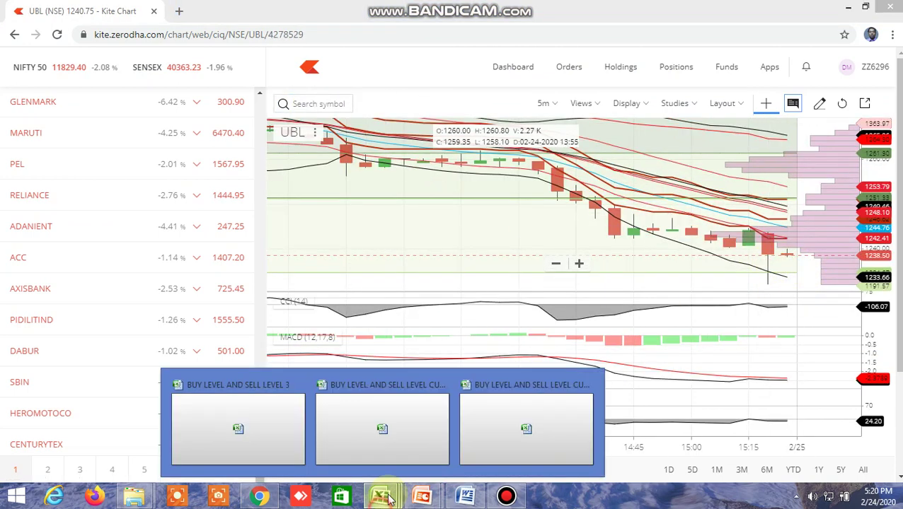
click(525, 429)
drag(595, 465, 818, 464)
scroll(628, 262, up, 2)
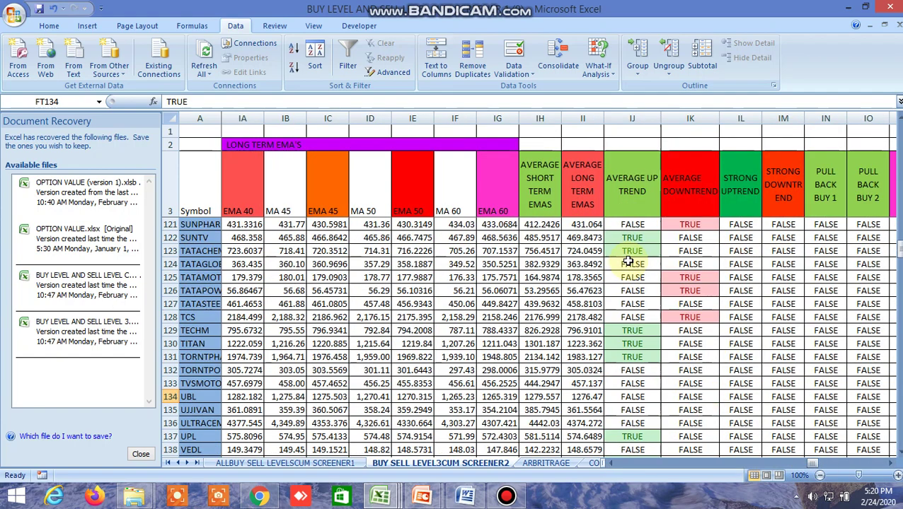
scroll(627, 261, up, 20)
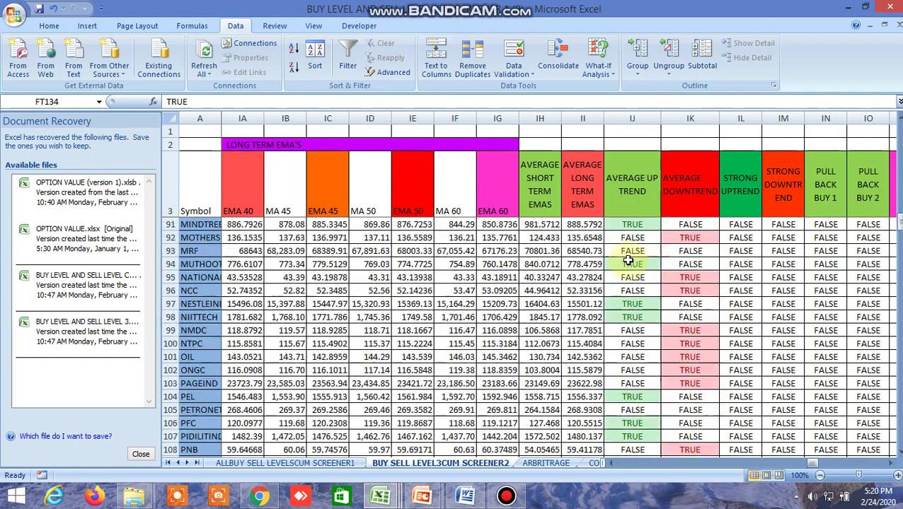
scroll(628, 262, up, 19)
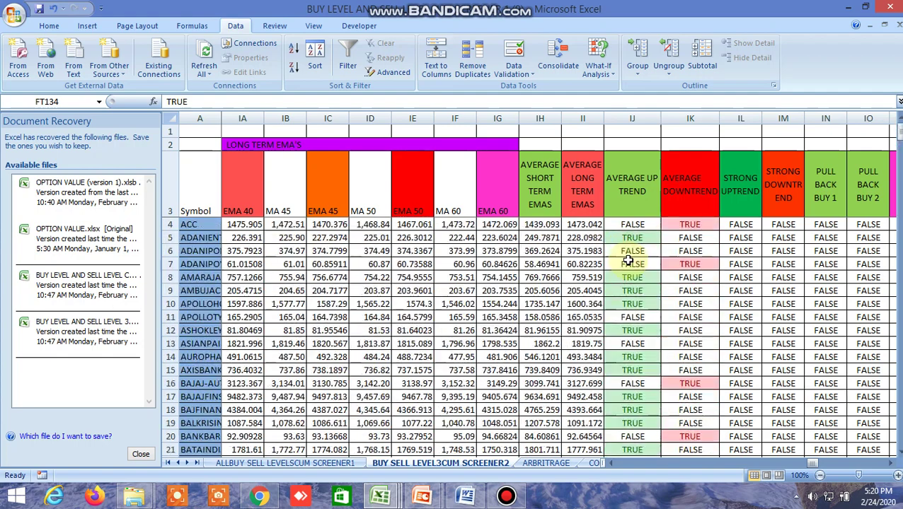
right_click(628, 262)
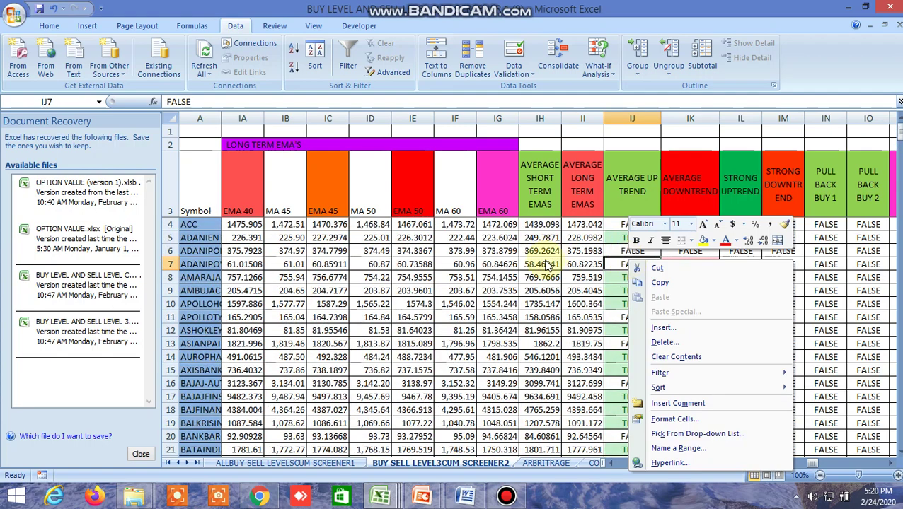
key(Escape)
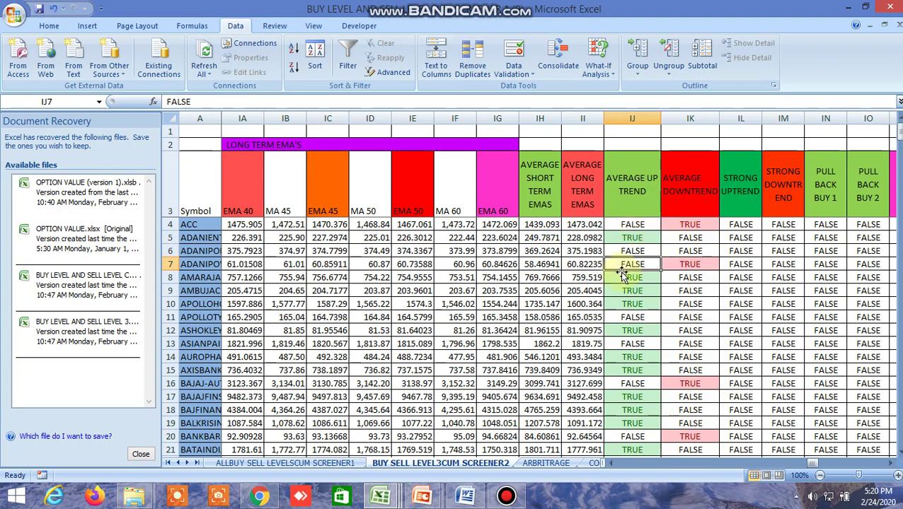
click(639, 241)
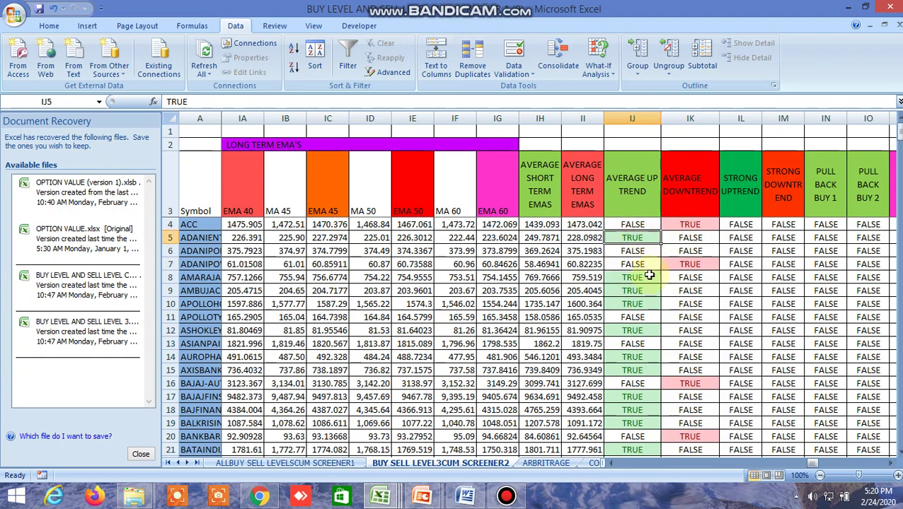
Step: Switch to Kite in Chrome, search for adanient, and open the NSE chart of ADANIENT
click(260, 497)
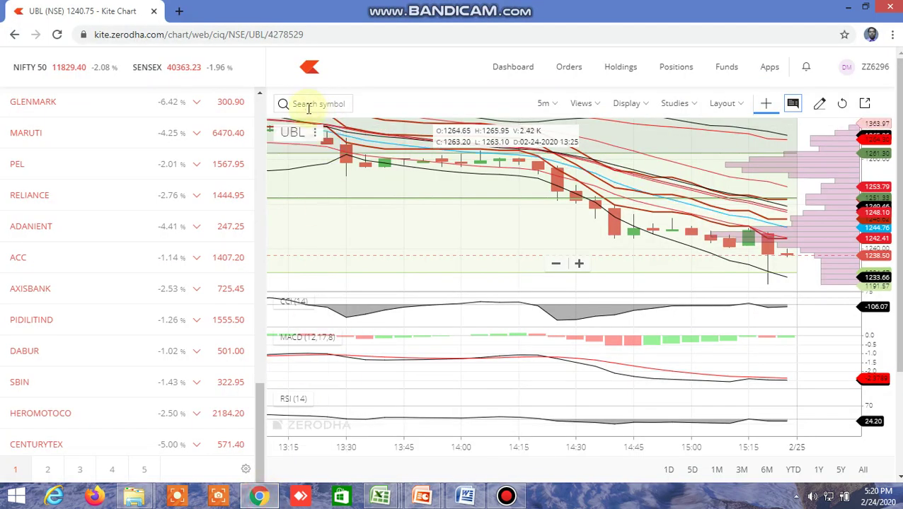
click(309, 106)
text(ac)
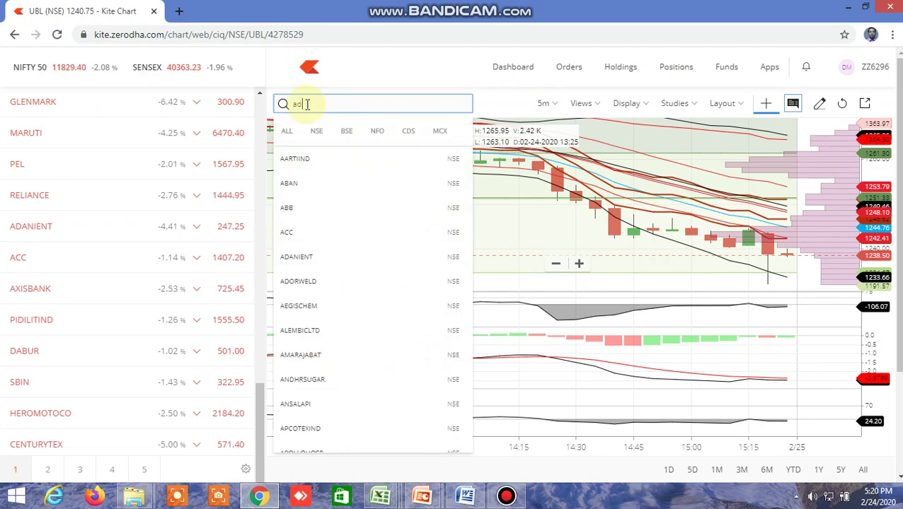
text(anient)
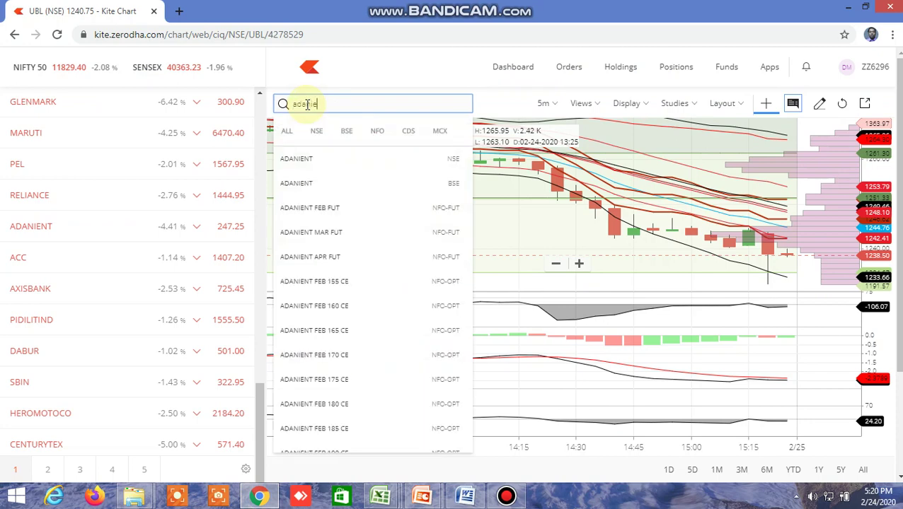
click(316, 160)
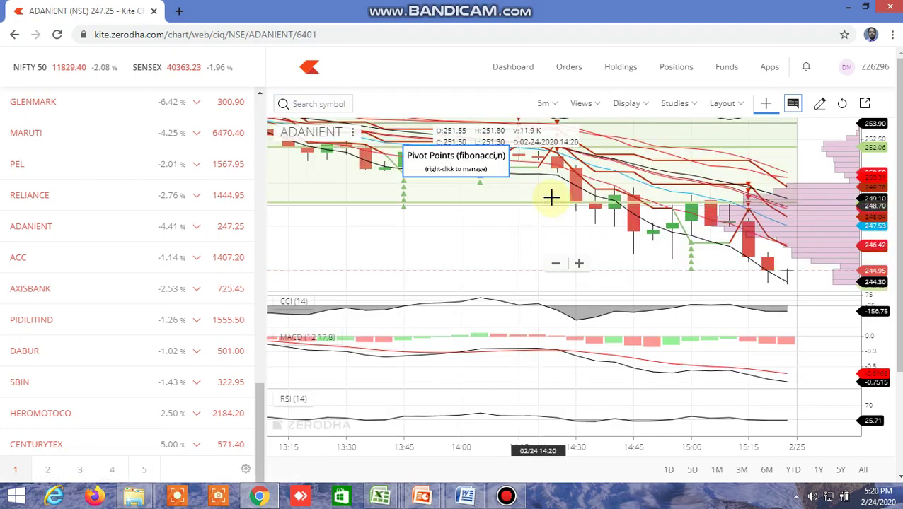